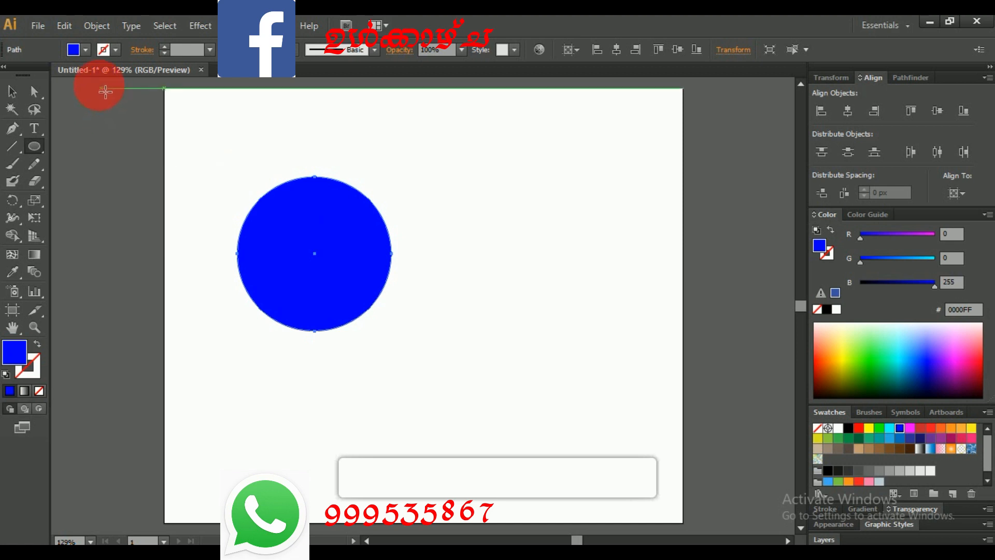
Change the circle's fill color to pure red, FF0000.
left_click(85, 50)
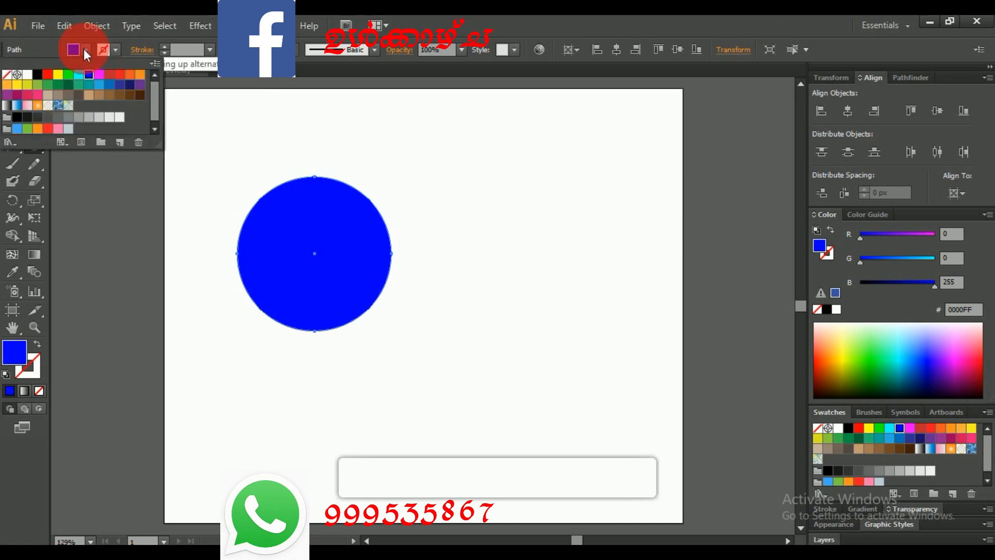
double_click(18, 355)
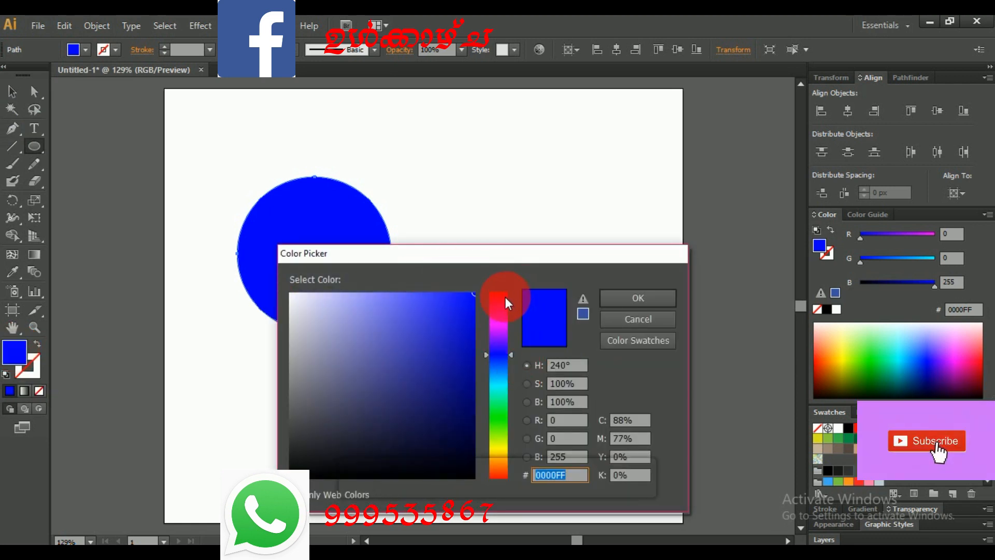
left_click_drag(505, 296, 505, 276)
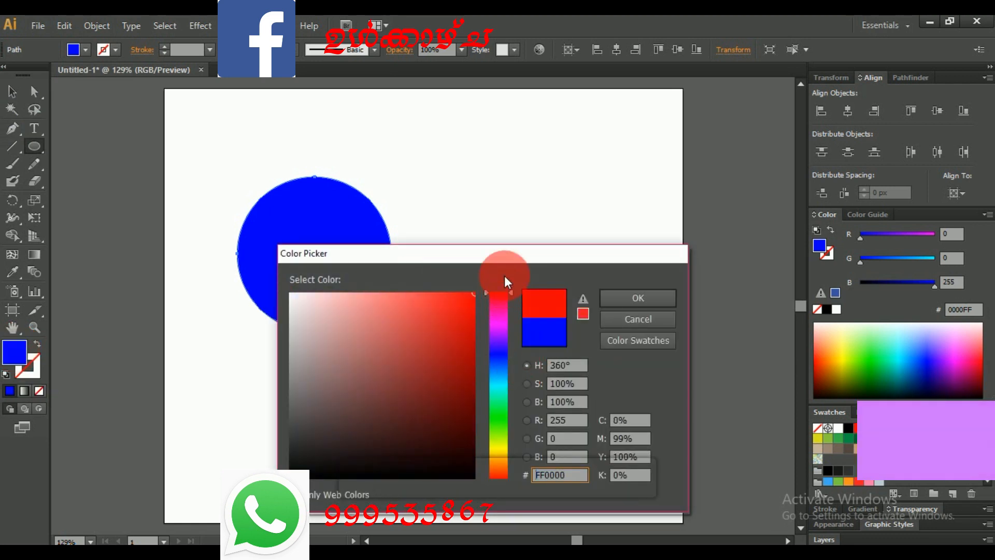
left_click(613, 299)
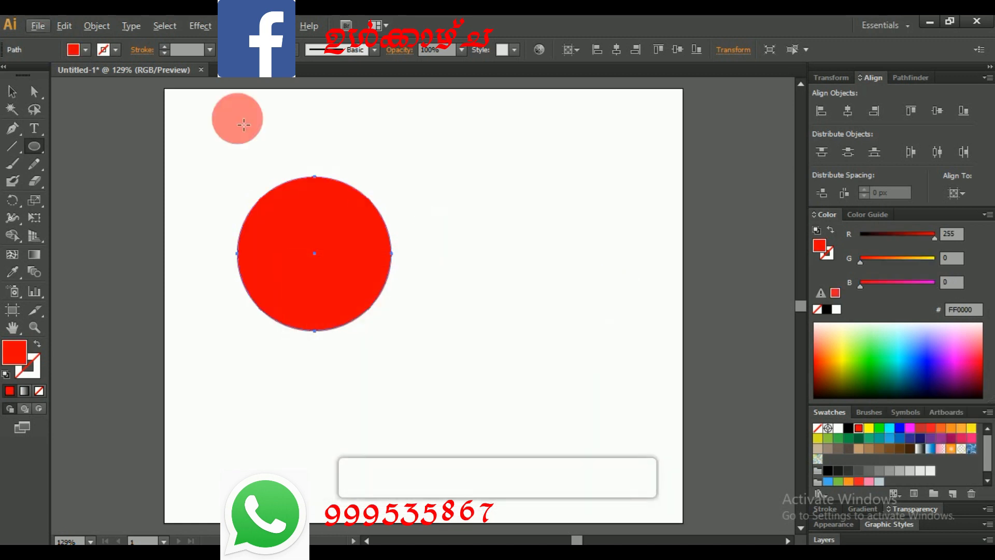
Duplicate the red circle horizontally to its right so the two circles partly overlap.
left_click(130, 26)
left_click(13, 92)
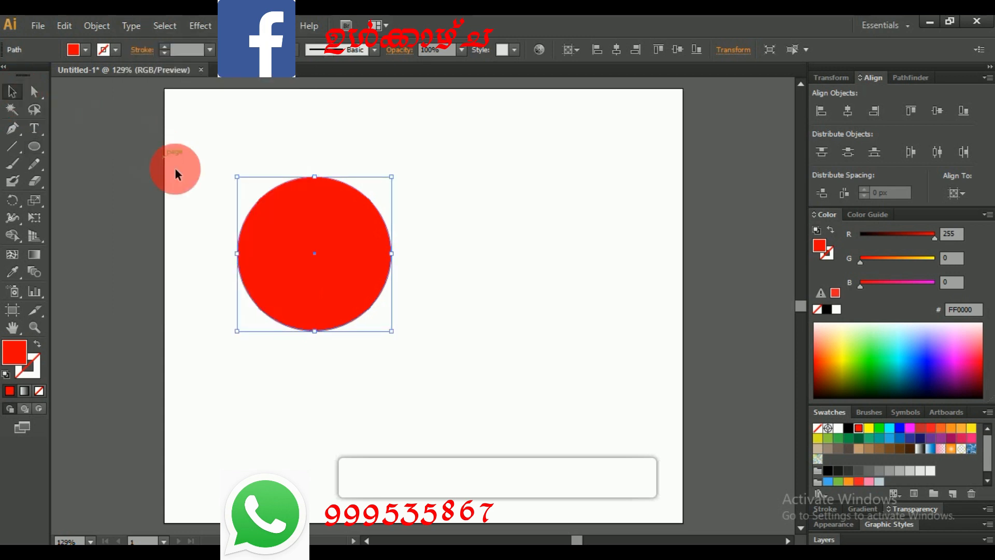
key("alt")
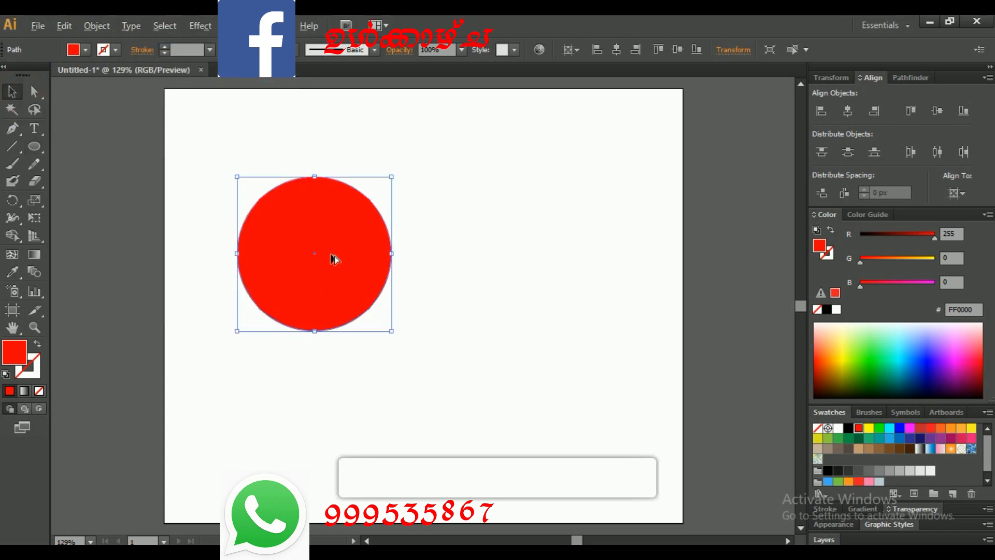
left_click_drag(335, 262, 438, 275)
key("shift")
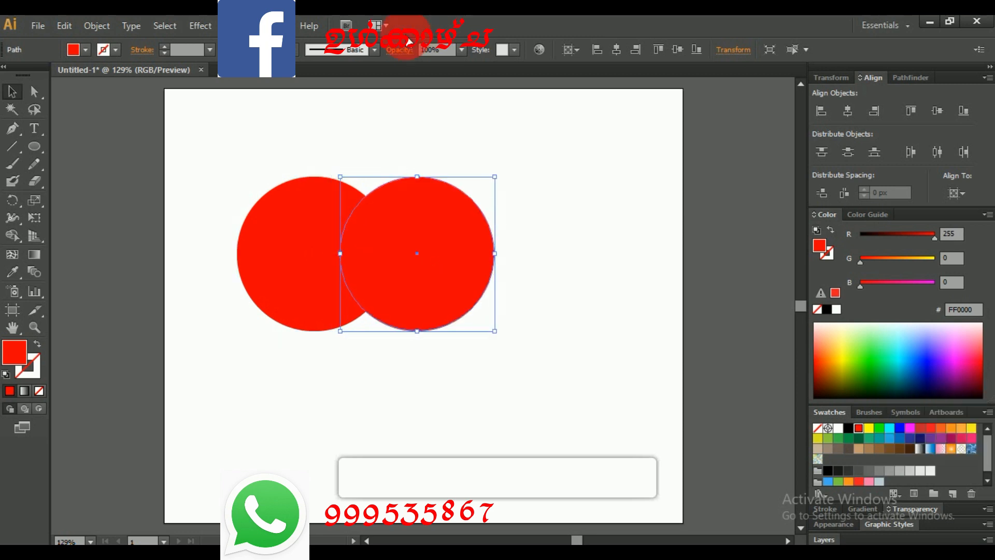
Fill the right-hand circle with the orange swatch FBB03B.
left_click(78, 50)
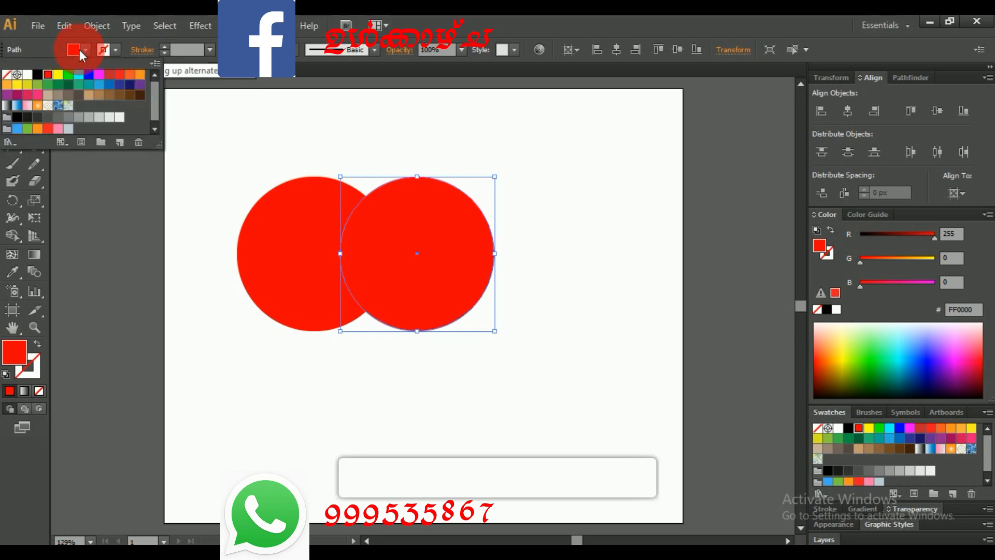
left_click(13, 93)
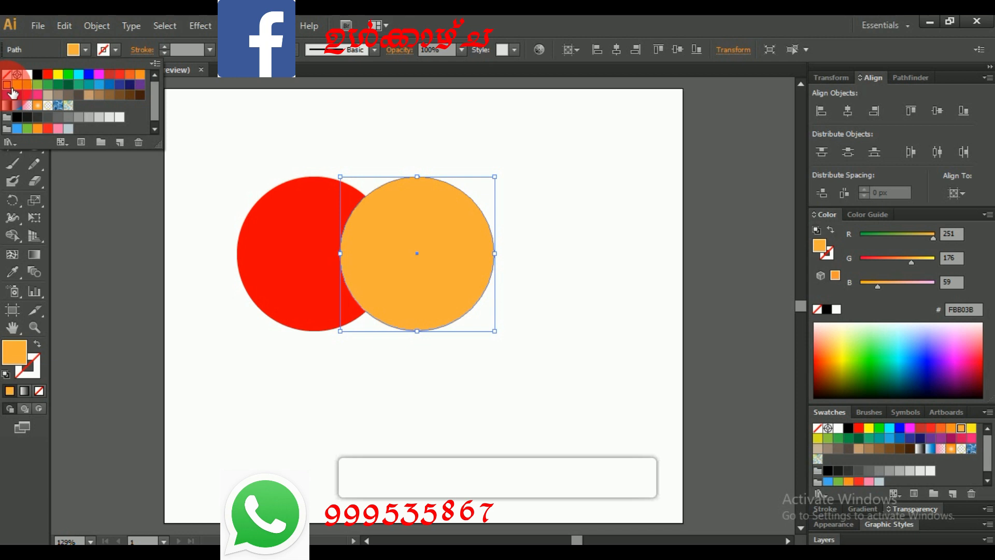
key("Escape")
Draw a thin horizontal orange rectangle below the two circles with the Rectangle tool.
left_click(37, 146)
left_click_drag(39, 142, 73, 151)
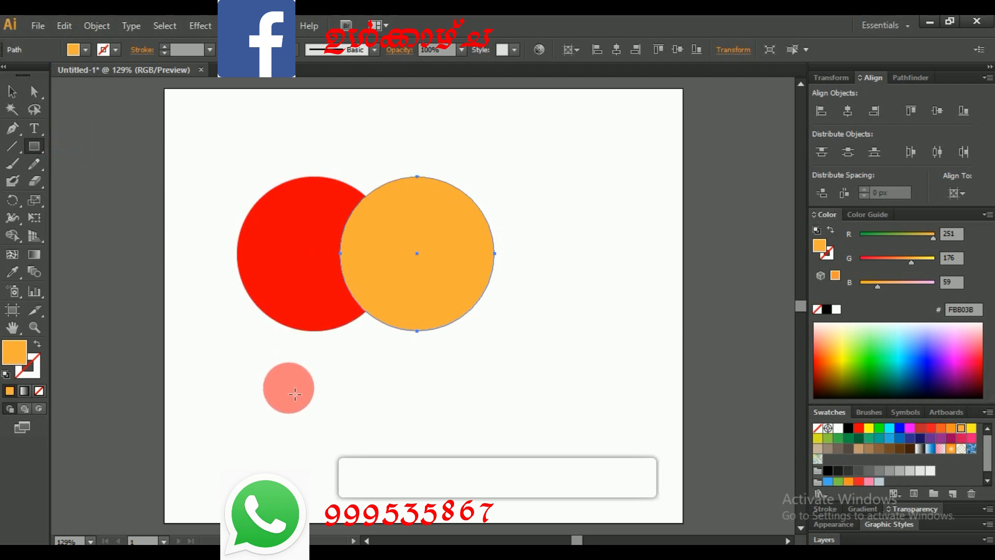
left_click_drag(288, 388, 421, 413)
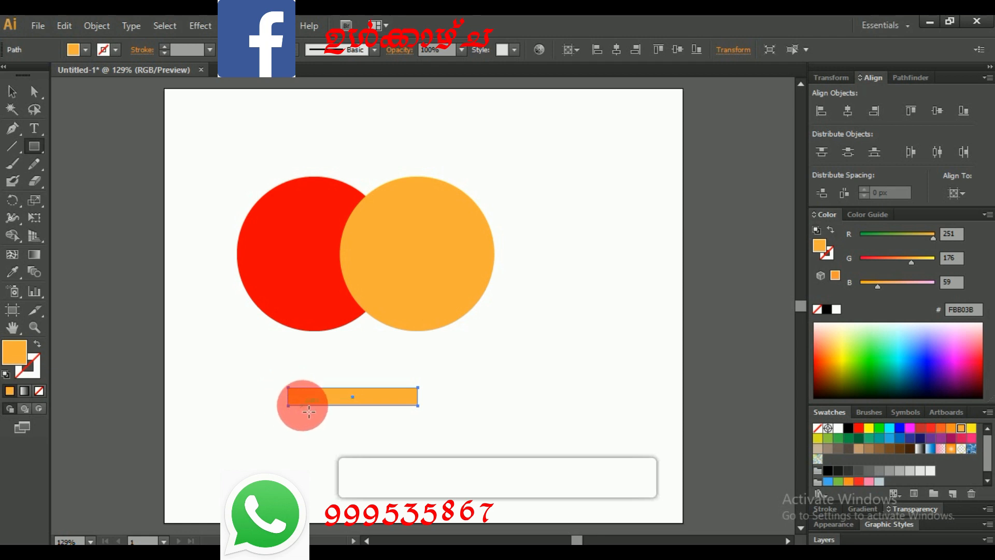
Duplicate the thin rectangle flush beneath itself, and add a third one with a Move copy of 0 px horizontal and 19 px vertical.
key("v")
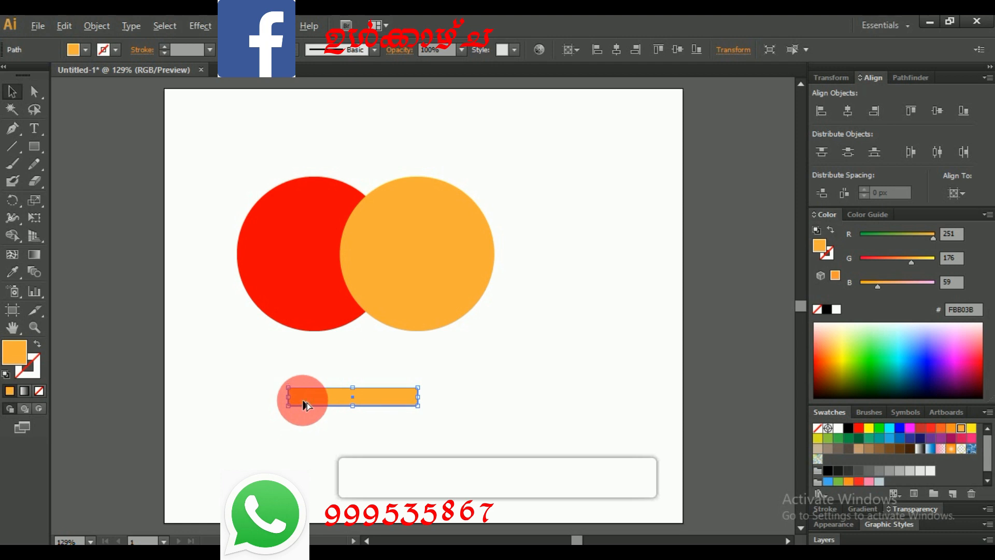
left_click_drag(303, 400, 304, 418)
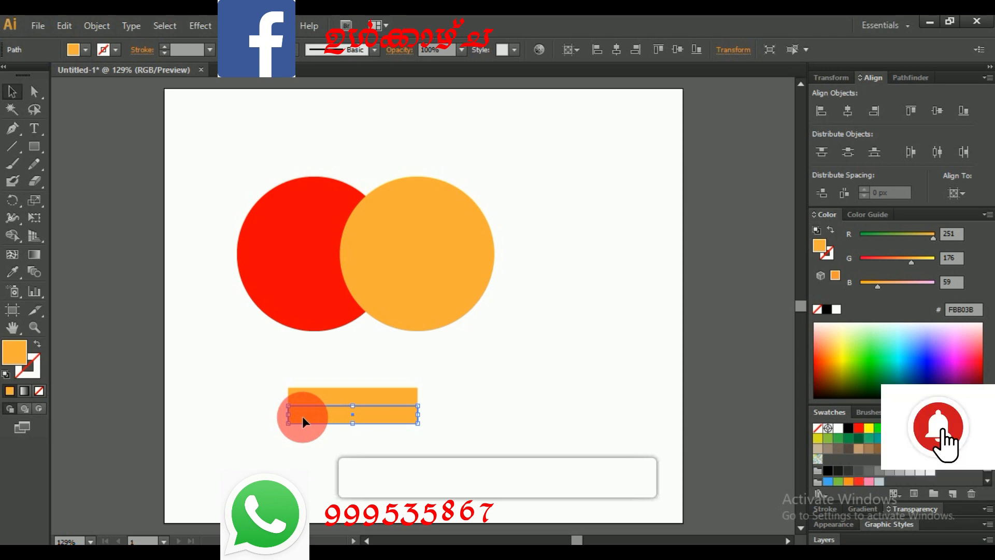
right_click(304, 420)
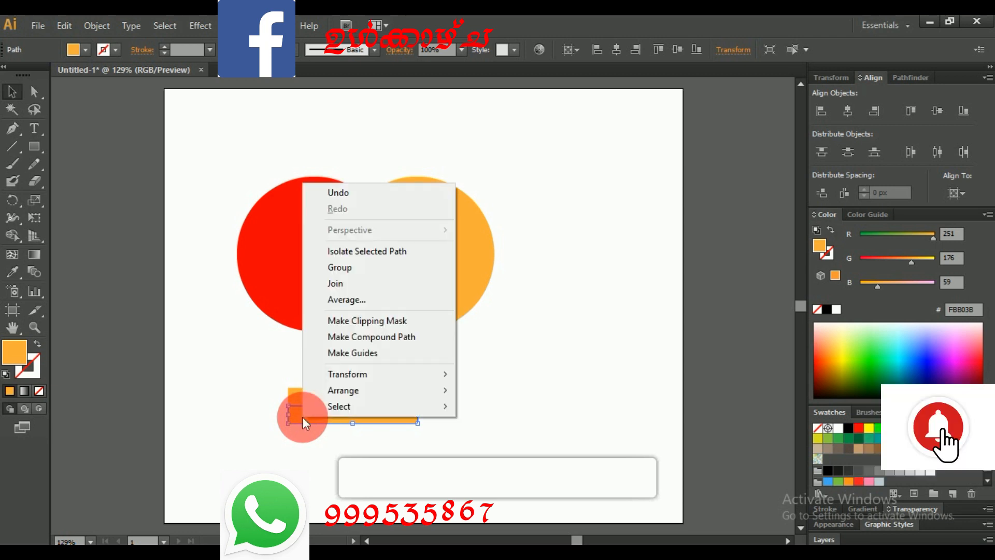
mouse_move(365, 374)
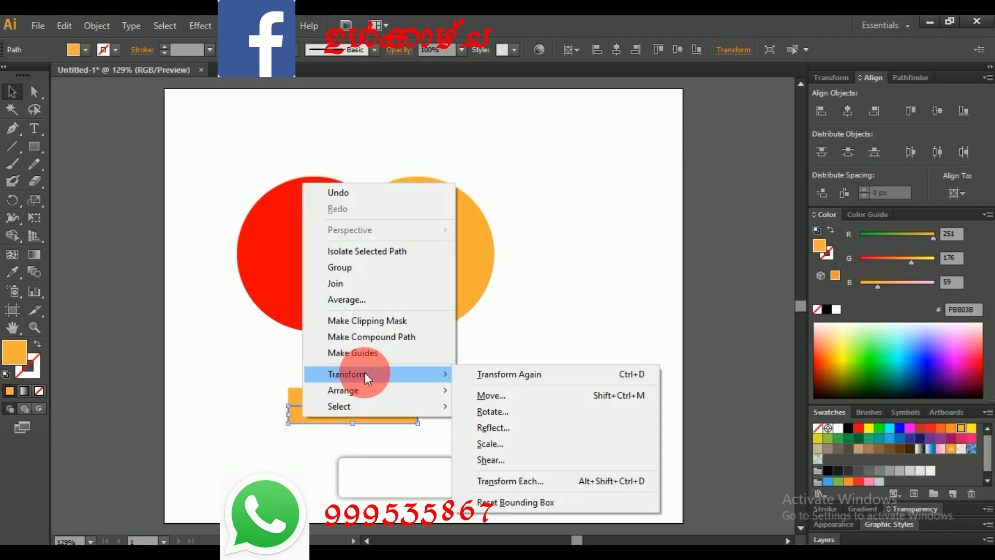
left_click(518, 400)
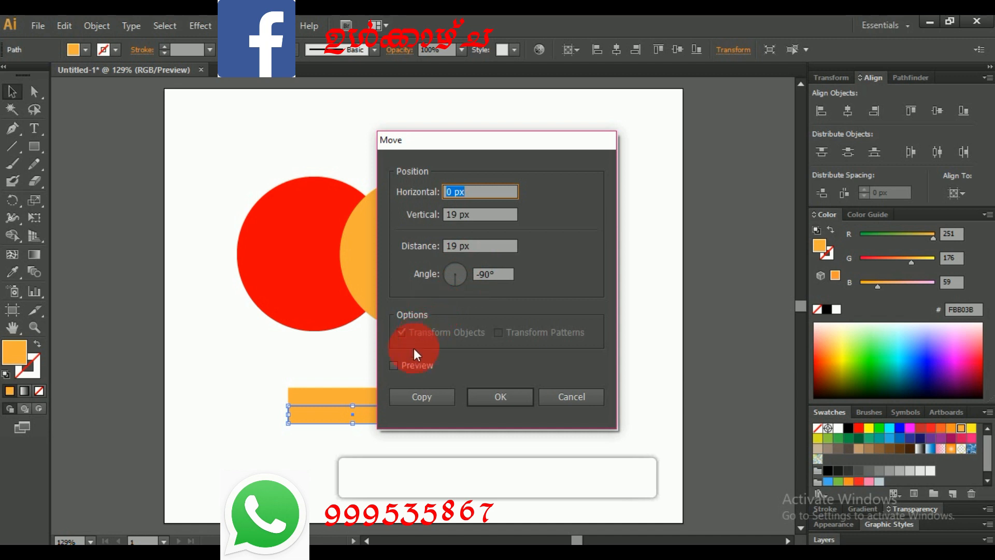
left_click(403, 395)
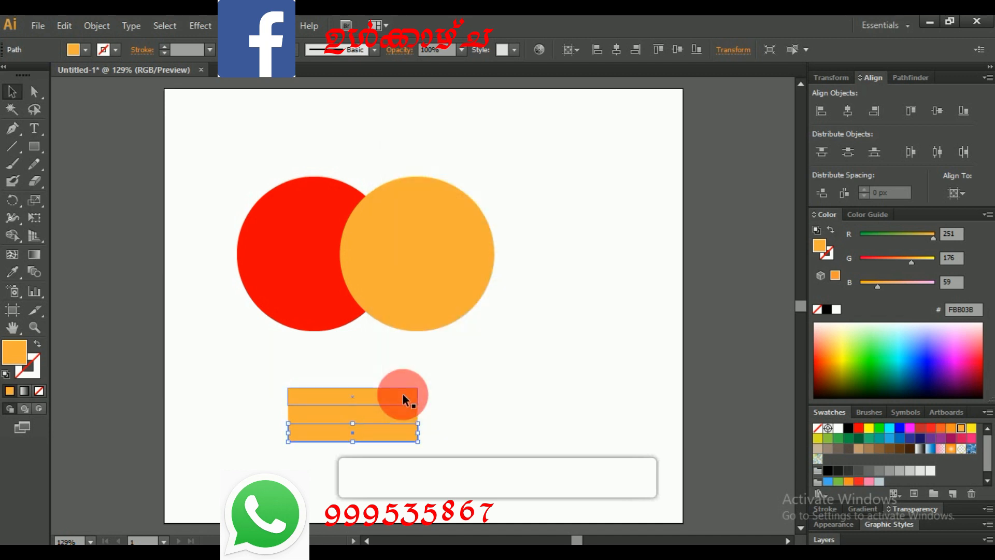
Add two more bars to the bottom of the stack as Move copies, each offset 19 px vertically.
right_click(380, 435)
mouse_move(422, 388)
left_click(565, 414)
left_click(410, 400)
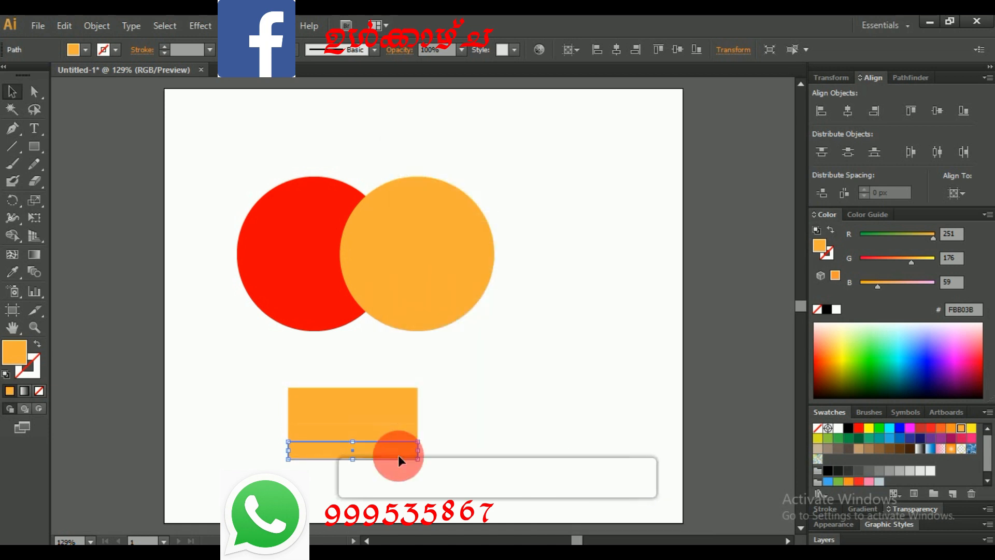
right_click(398, 455)
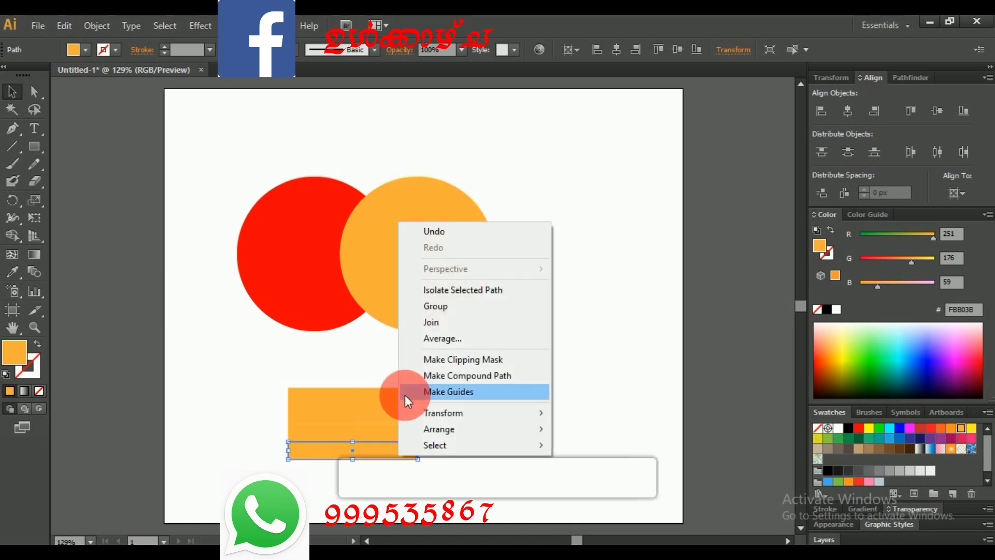
mouse_move(443, 417)
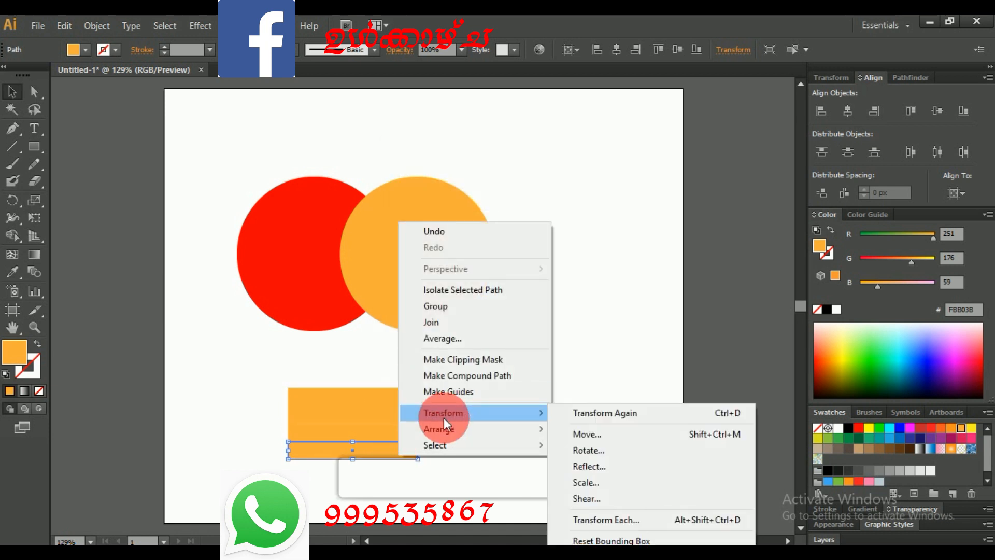
left_click(692, 437)
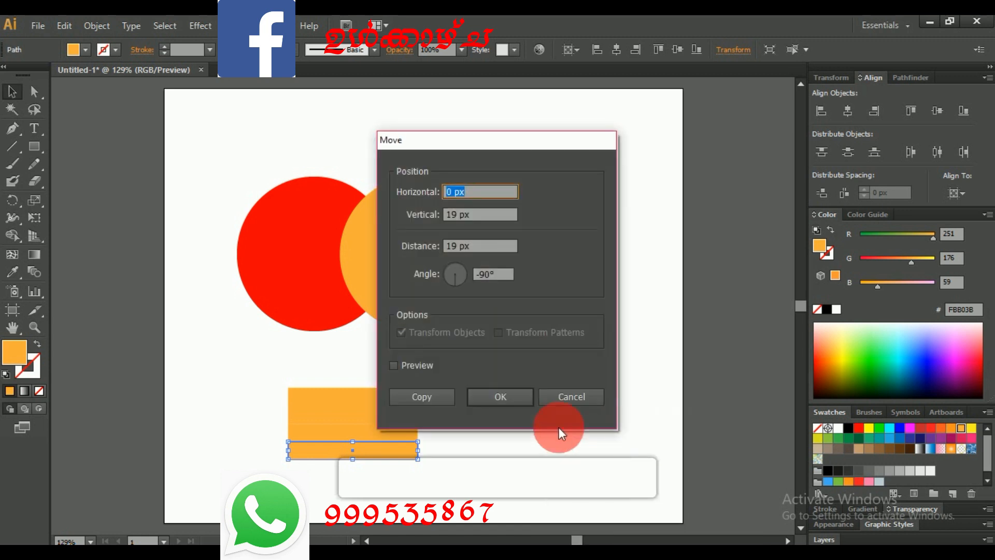
left_click(434, 399)
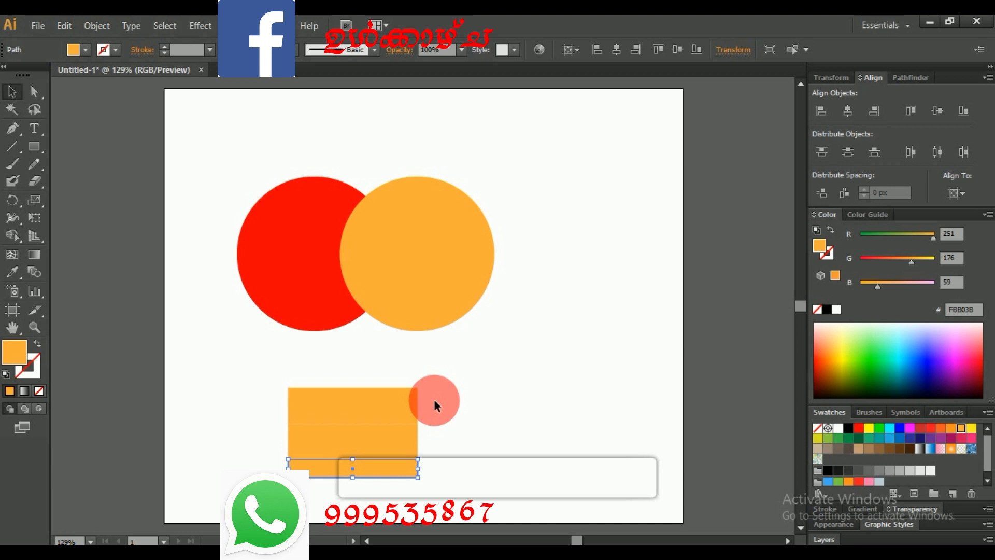
Copy the lowest bar 19 px down using Move with Preview enabled, and repeat the transformation twice.
key("Return")
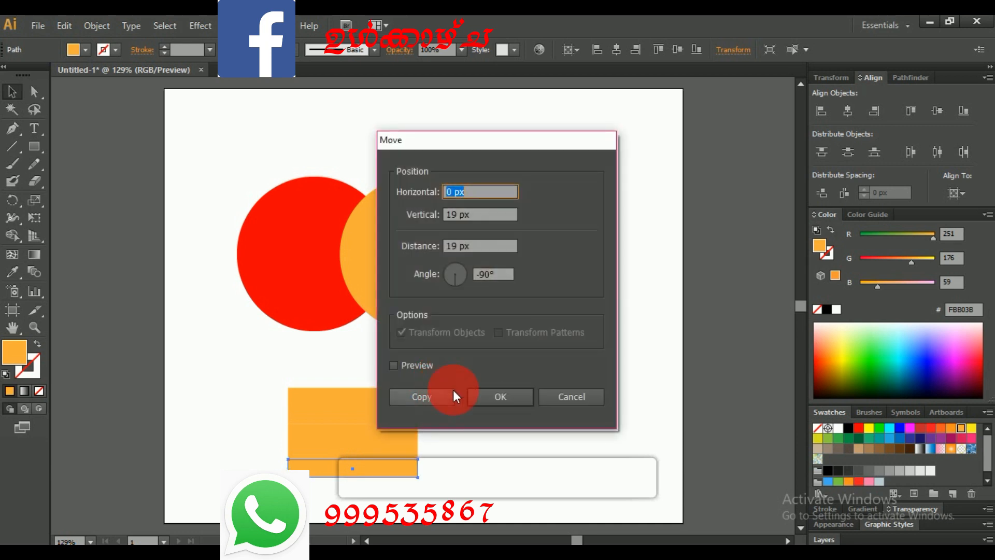
left_click(397, 364)
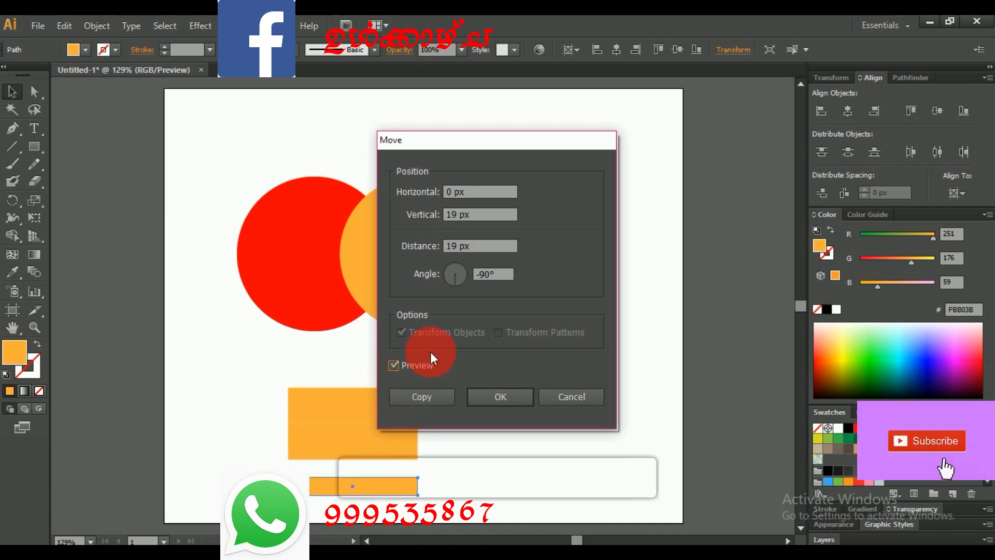
left_click(427, 397)
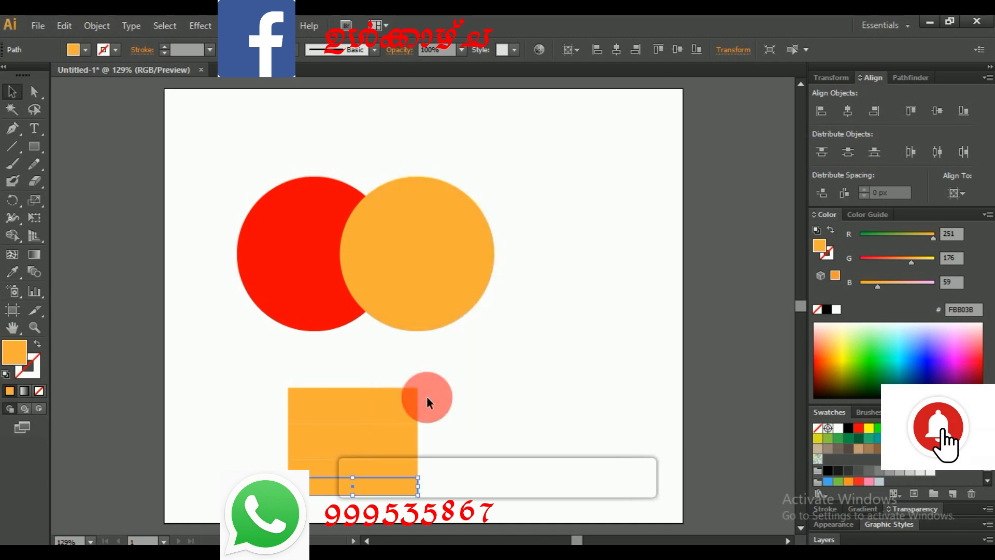
key("ctrl+d")
key("ctrl+d")
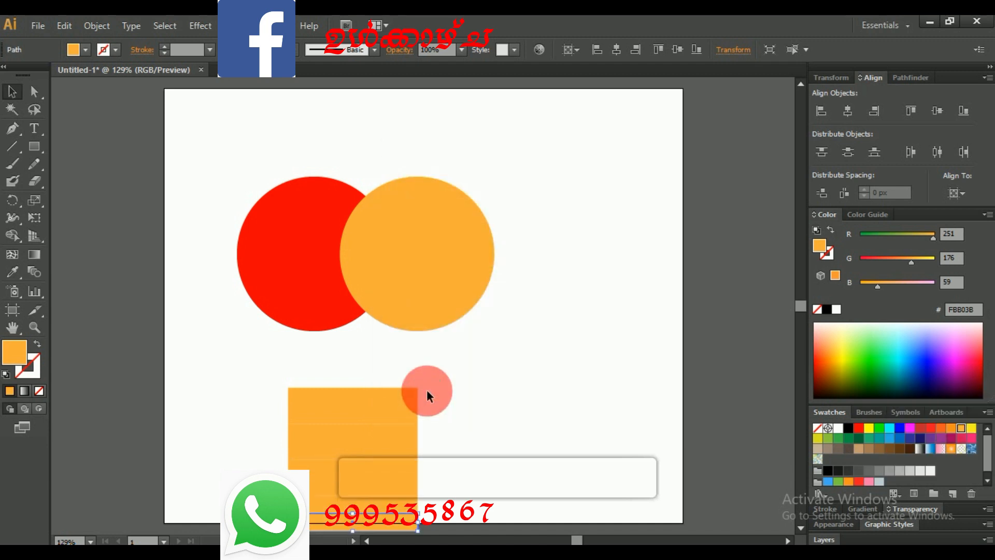
Move the whole stack of bars over the overlap of the two circles and send it to the back.
left_click_drag(375, 357, 344, 459)
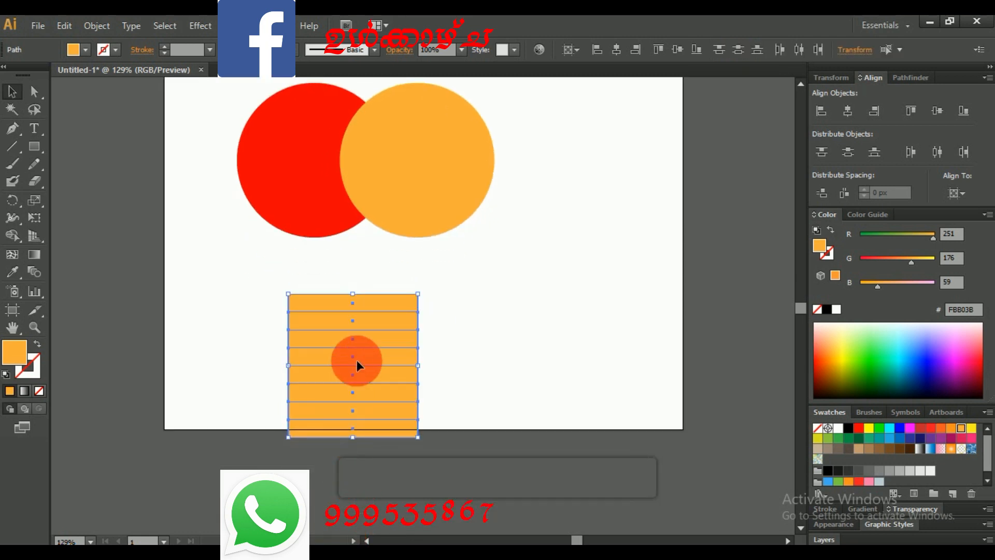
left_click_drag(366, 367, 397, 173)
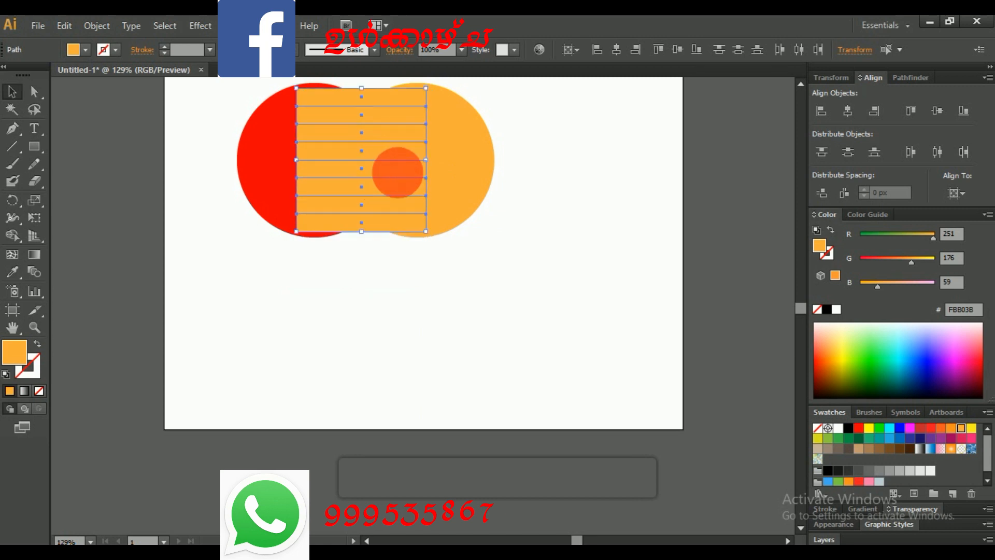
right_click(397, 172)
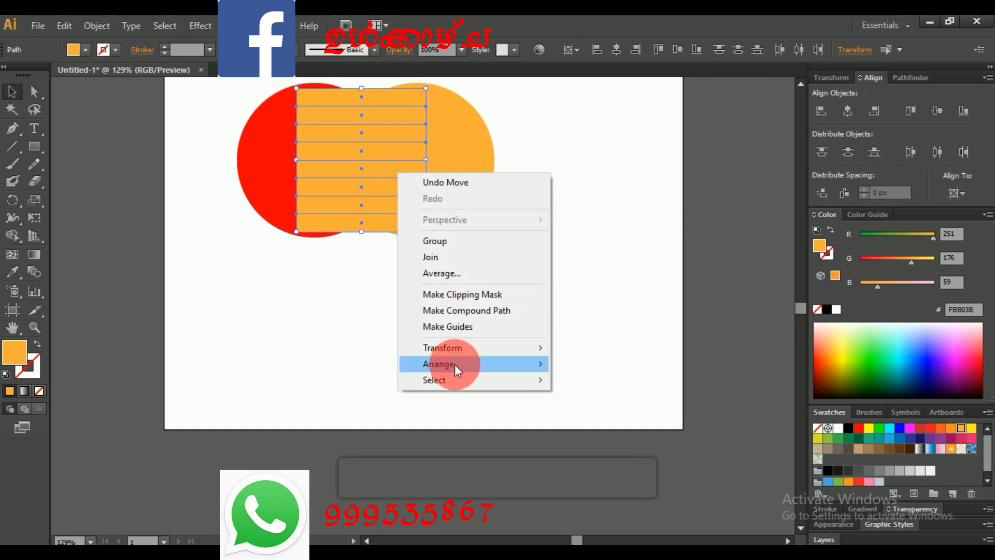
mouse_move(456, 365)
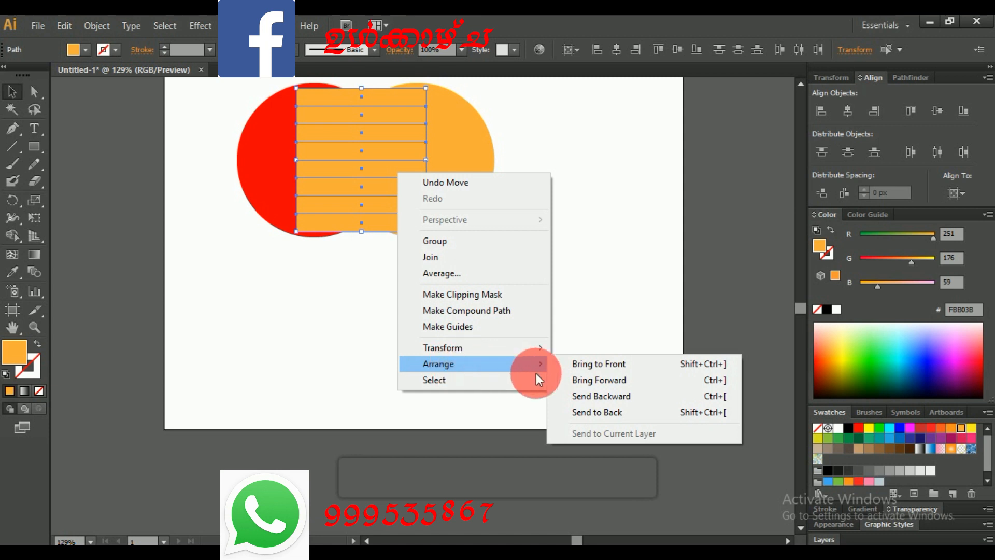
left_click(632, 408)
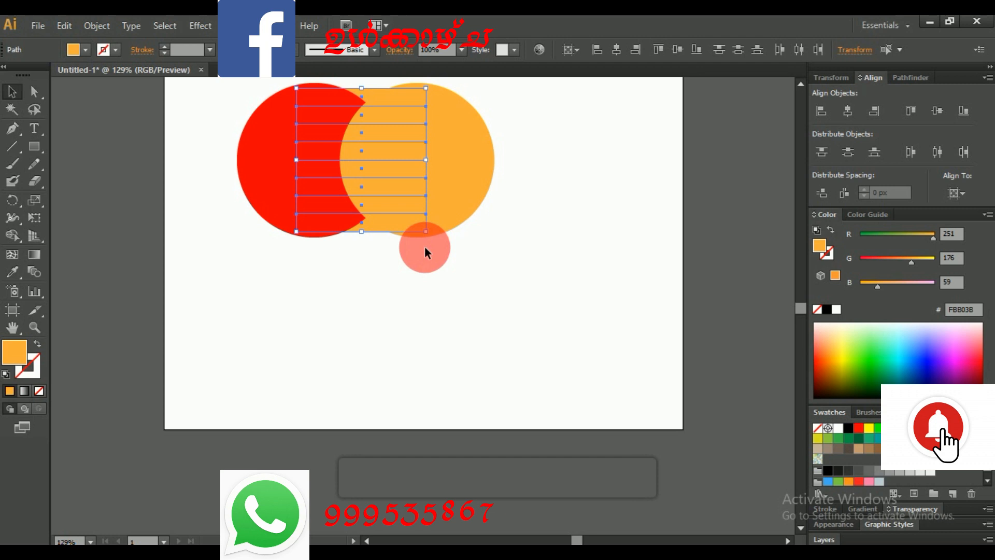
Shrink the height of the bar stack so it spans exactly between the upper and lower intersection points of the circles.
left_click_drag(425, 248, 368, 237)
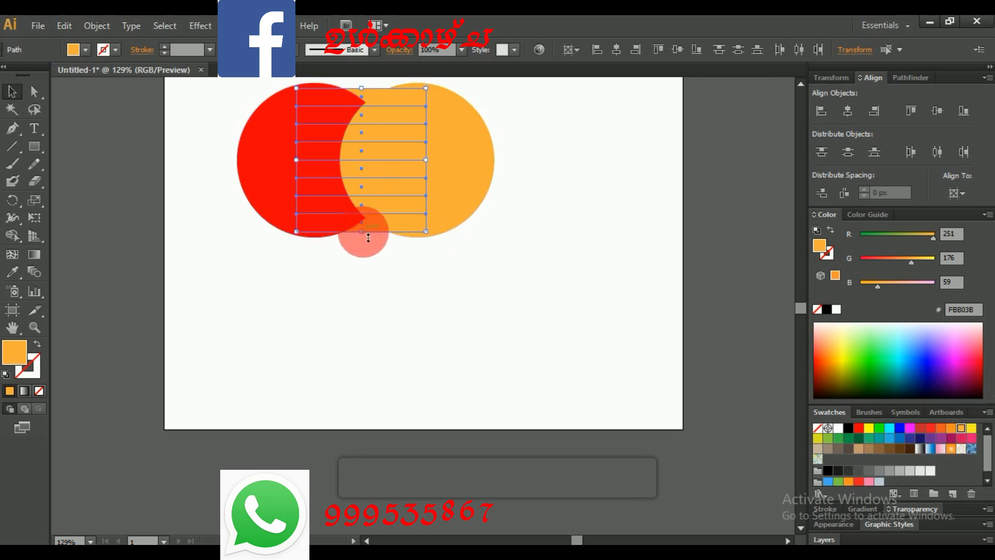
left_click_drag(368, 238, 370, 225)
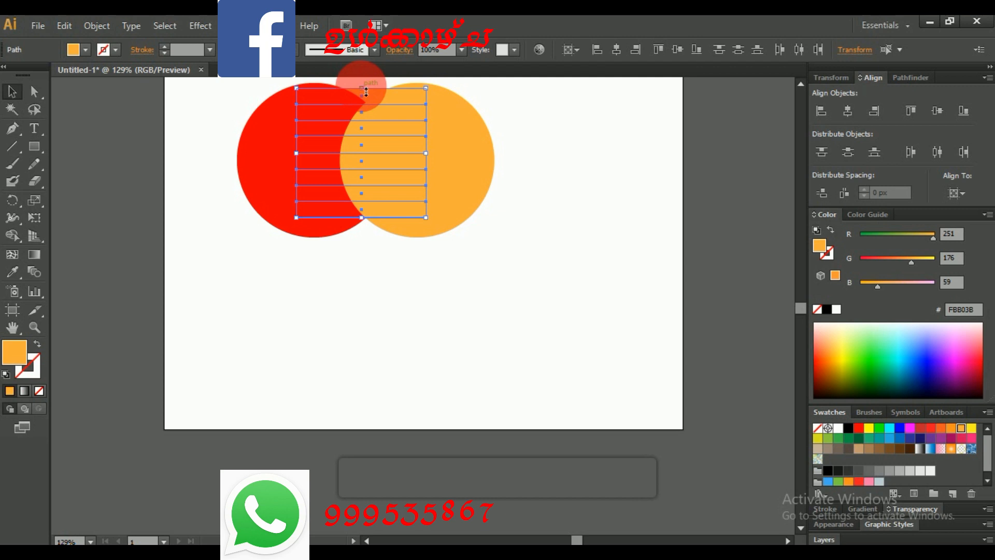
left_click_drag(366, 92, 370, 109)
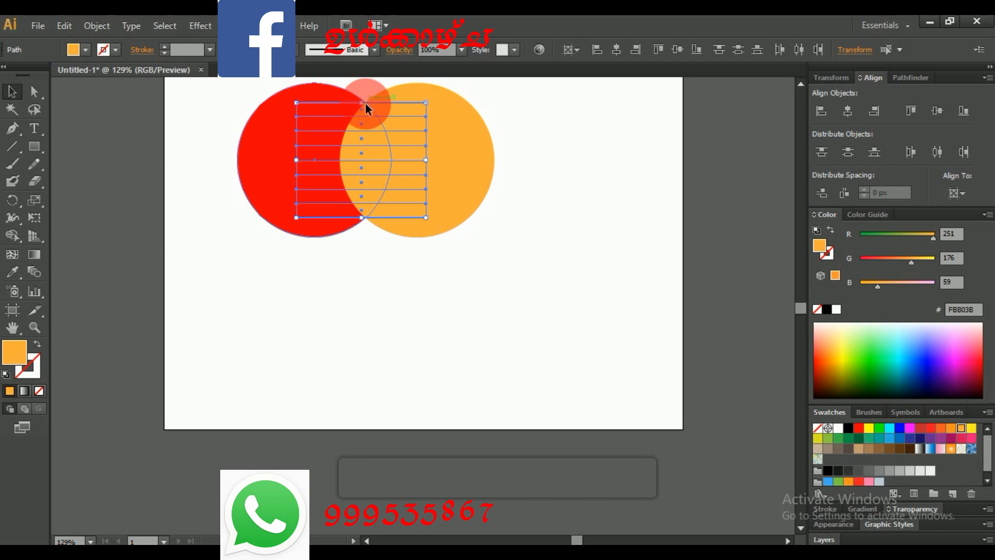
key("ctrl")
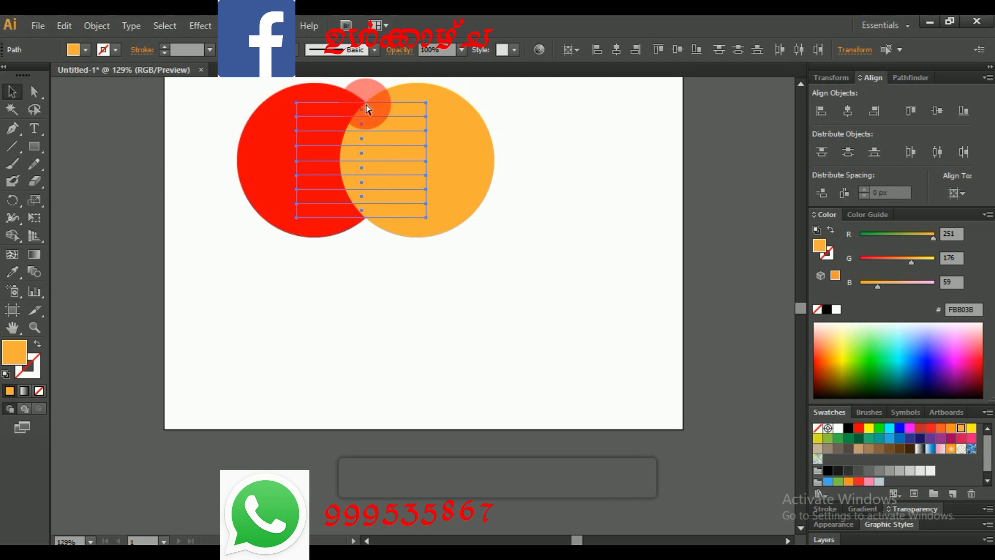
Divide the two circles and the bar stack into separate pieces with Pathfinder, ungroup the result and deselect it.
left_click(801, 83)
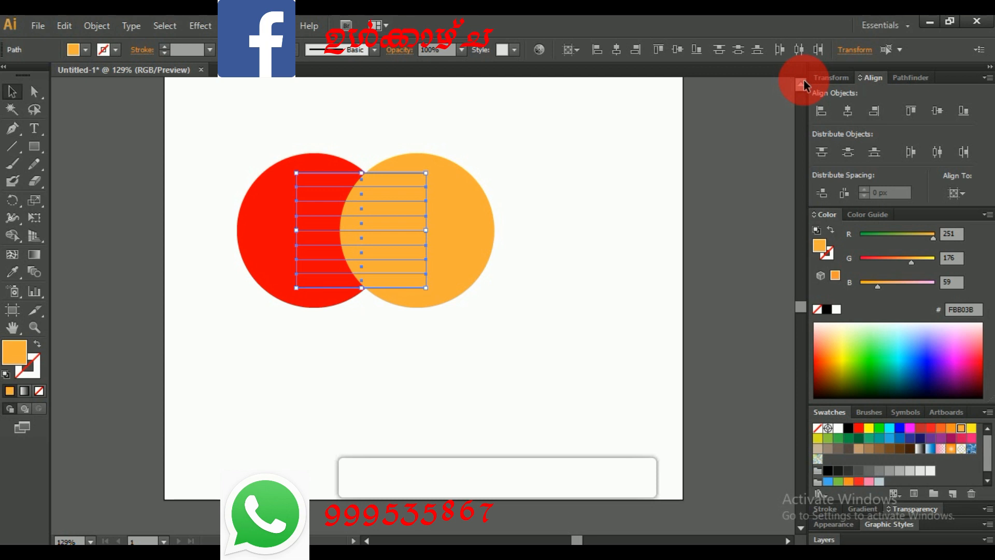
key("ctrl+a")
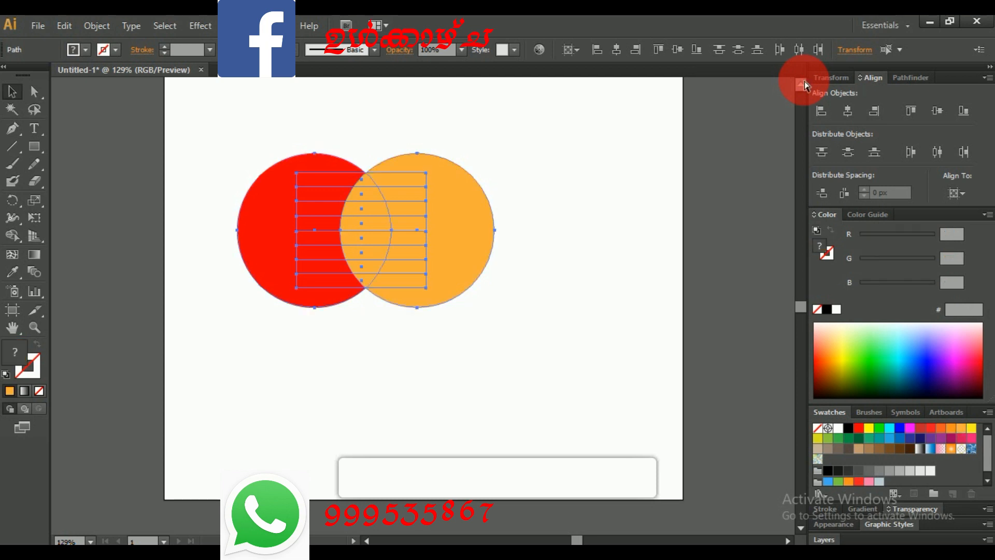
left_click(914, 78)
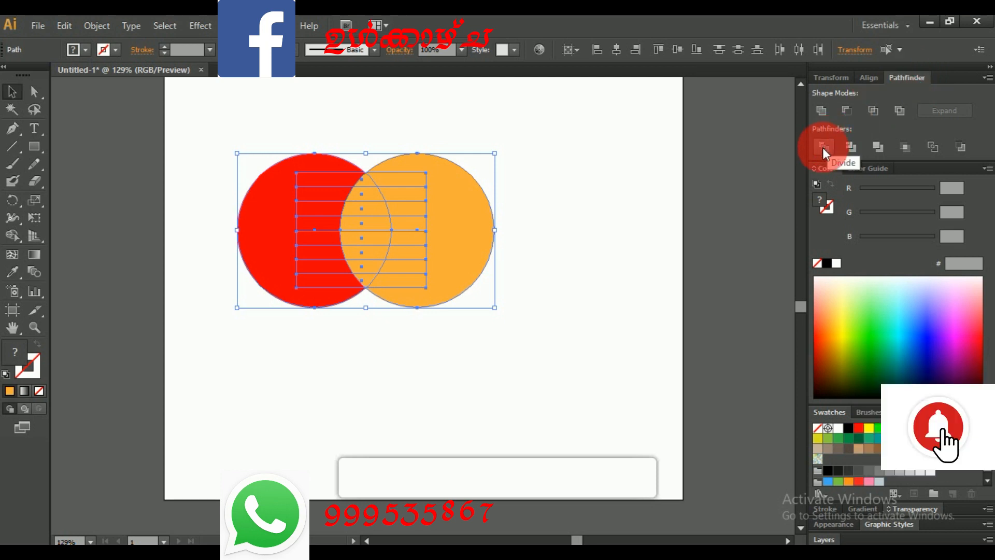
left_click(822, 147)
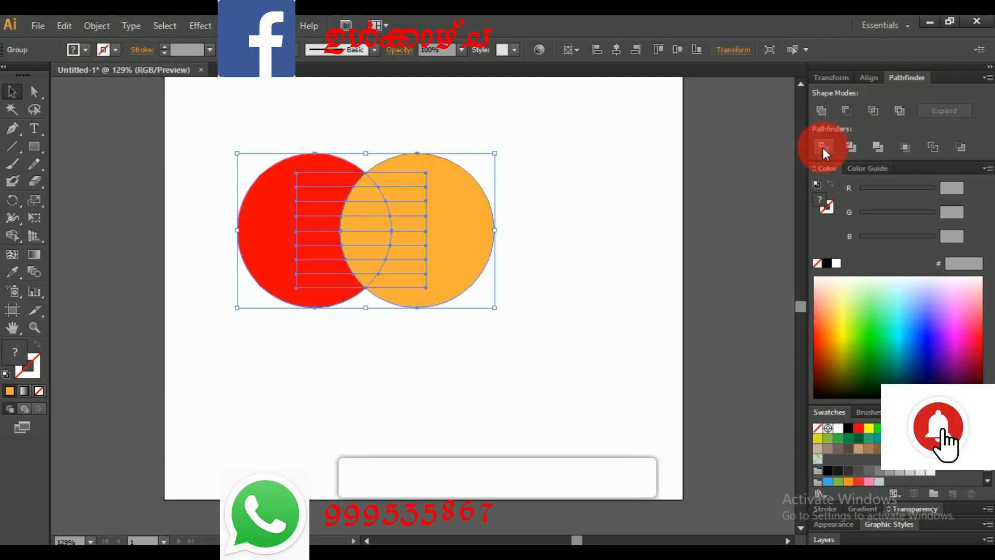
right_click(359, 238)
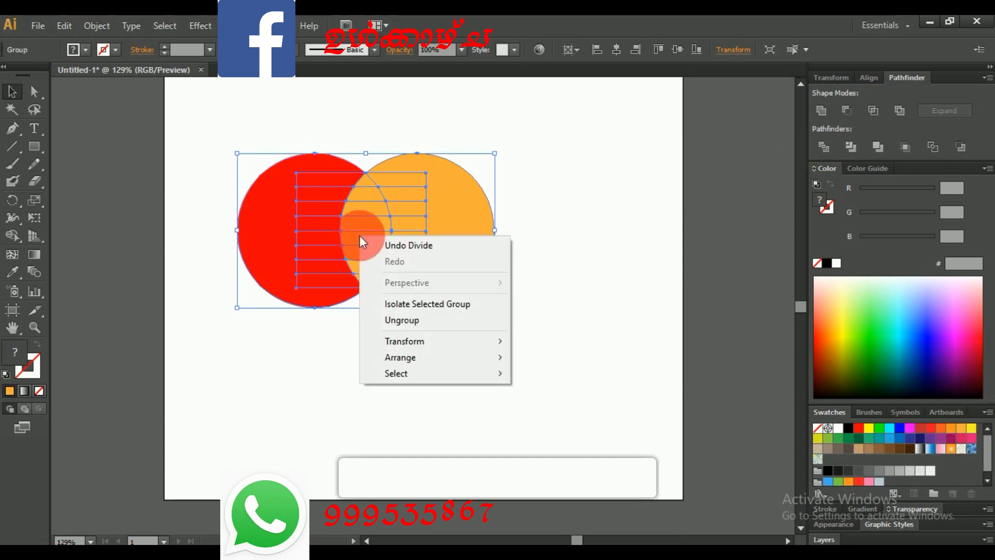
left_click(418, 322)
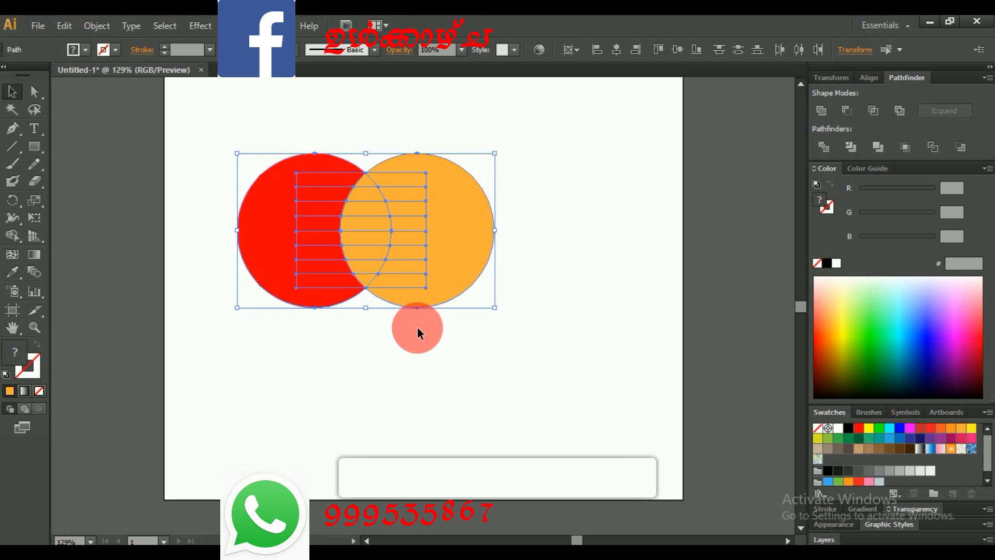
left_click(388, 359)
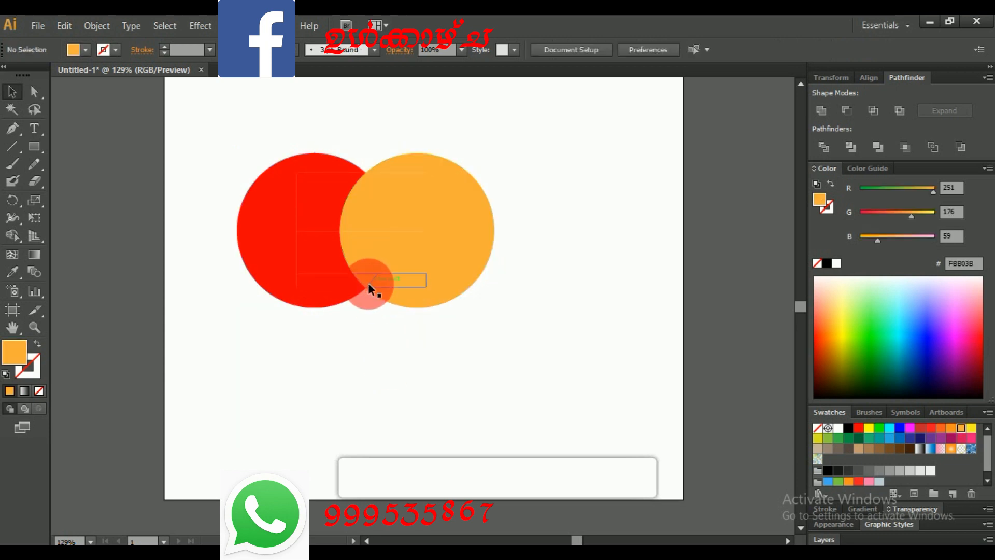
Recolor alternate strips inside the circles' overlap, from the lowest upward, with the red sampled from the red circle.
left_click_drag(368, 282, 365, 279)
left_click(367, 280)
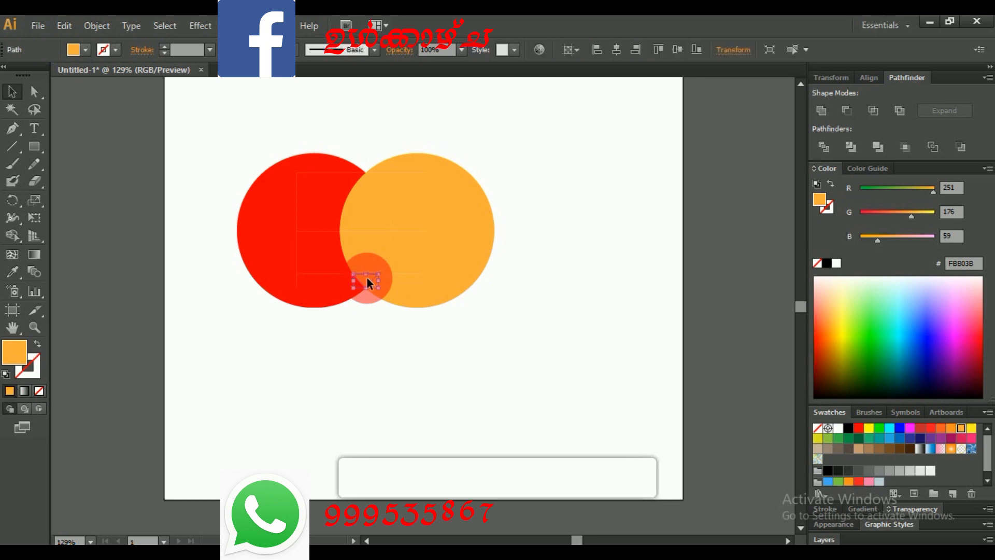
left_click_drag(366, 277, 366, 263)
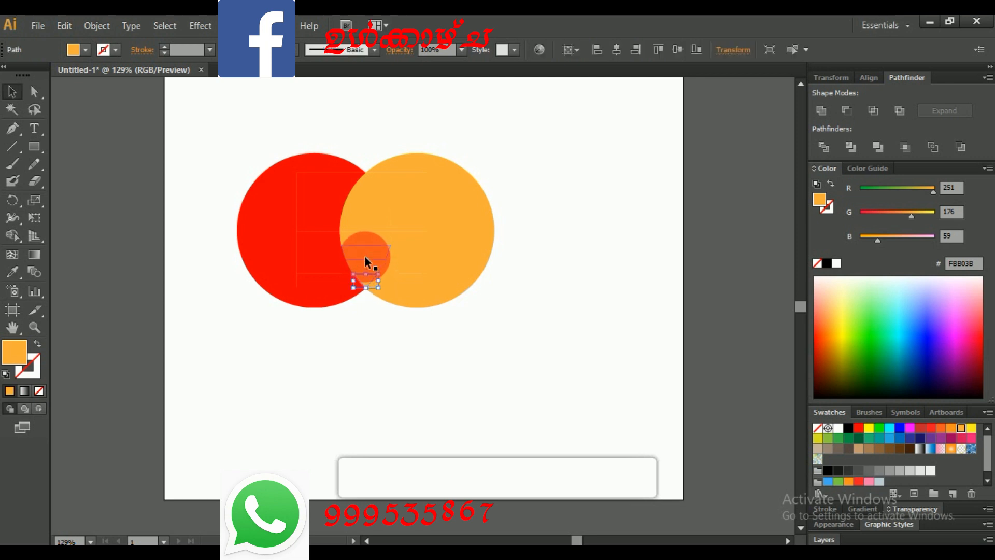
left_click_drag(365, 256, 366, 193)
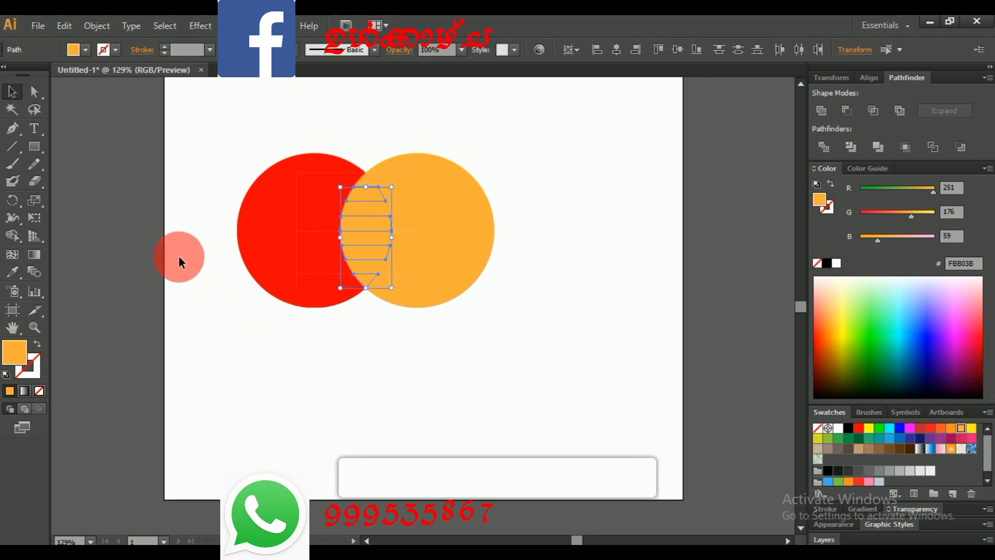
left_click(14, 276)
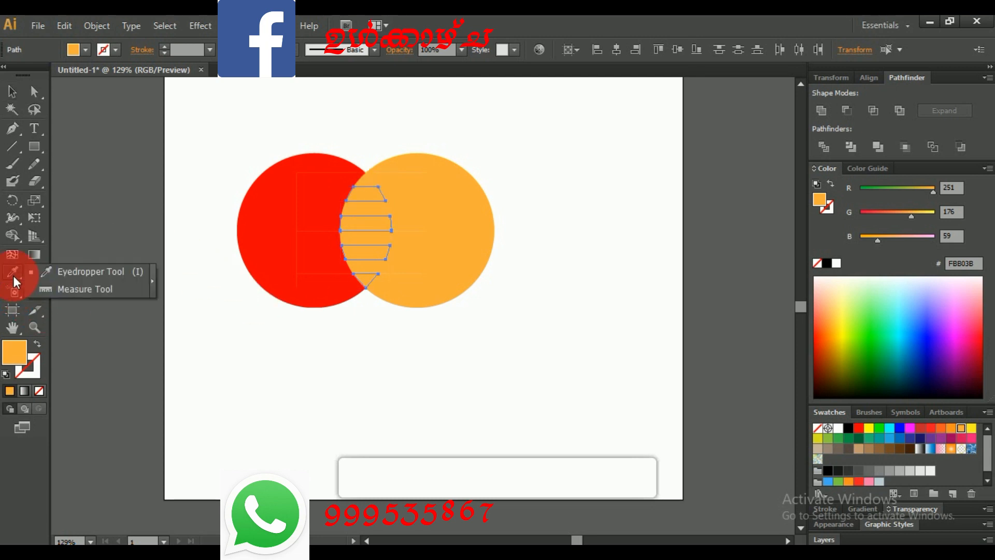
left_click(274, 243)
left_click(257, 260)
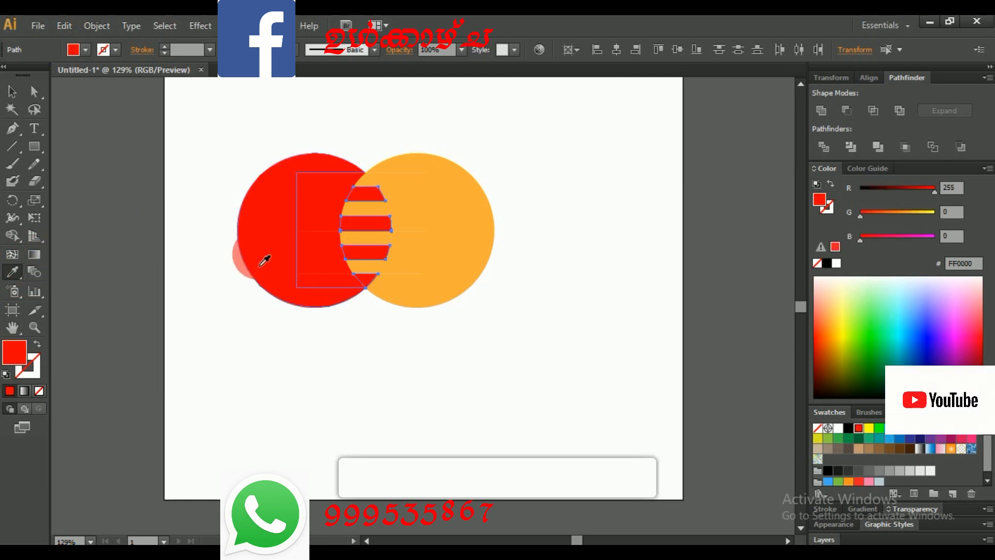
left_click(231, 280)
left_click(12, 92)
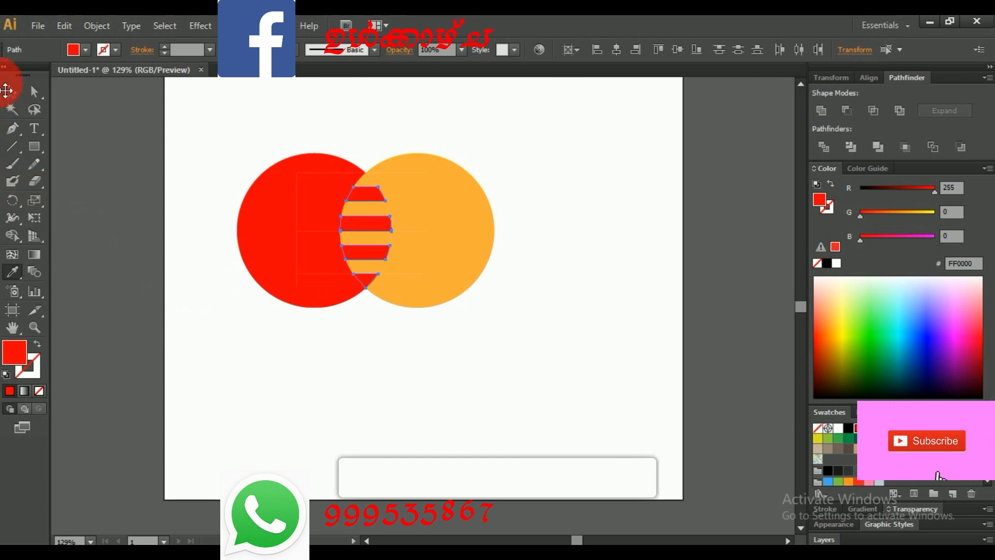
left_click(195, 298)
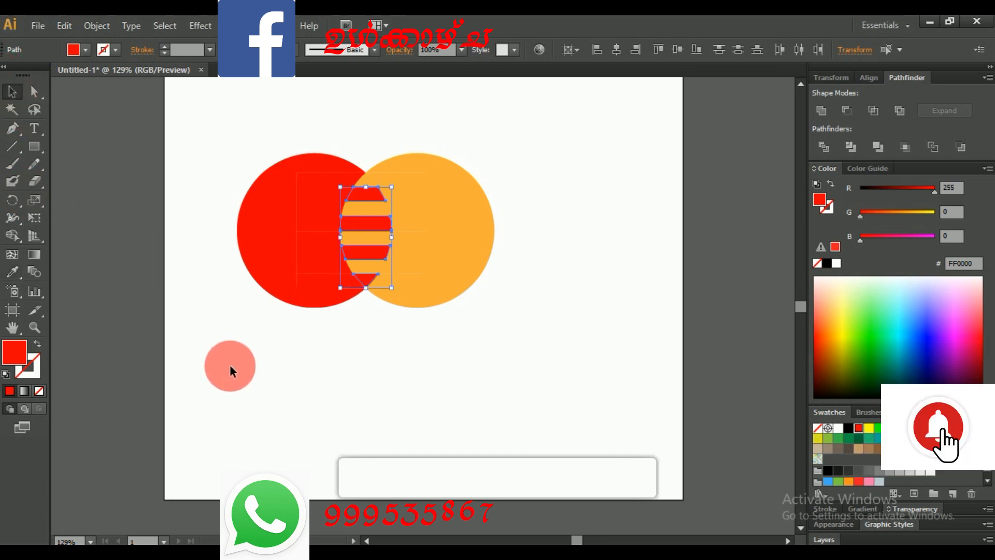
left_click(230, 369)
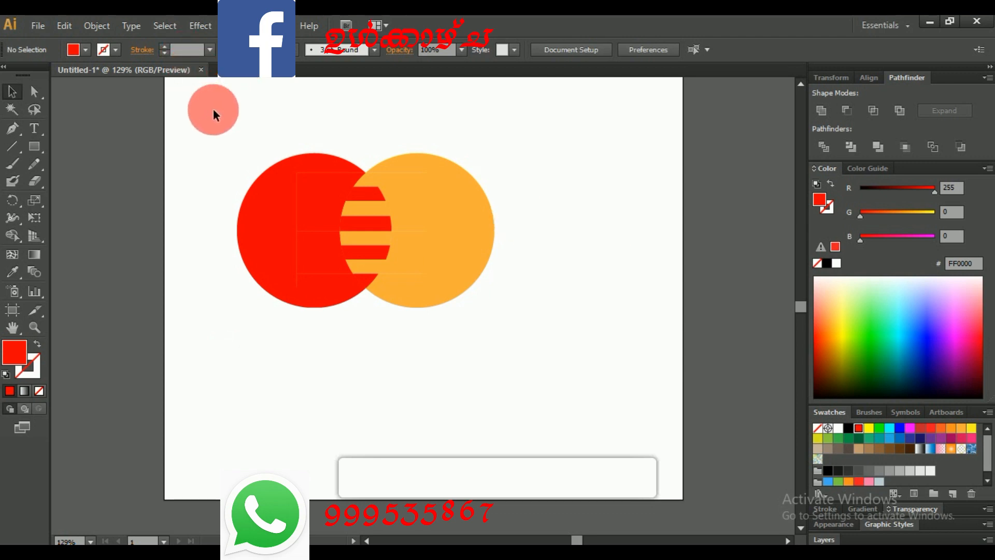
Unite all pieces of the red circle, including the red strips in the overlap, into one shape.
left_click_drag(205, 129, 327, 295)
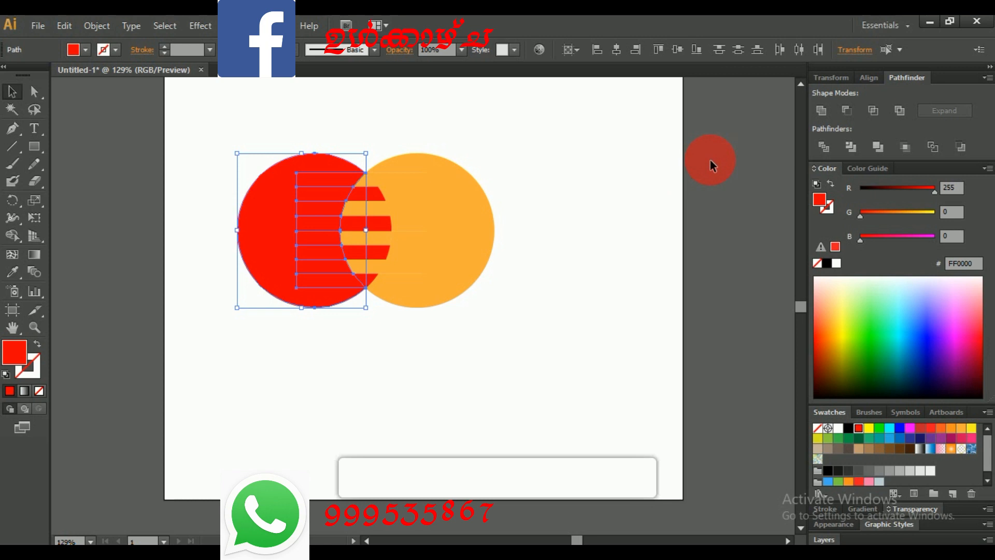
left_click(823, 110)
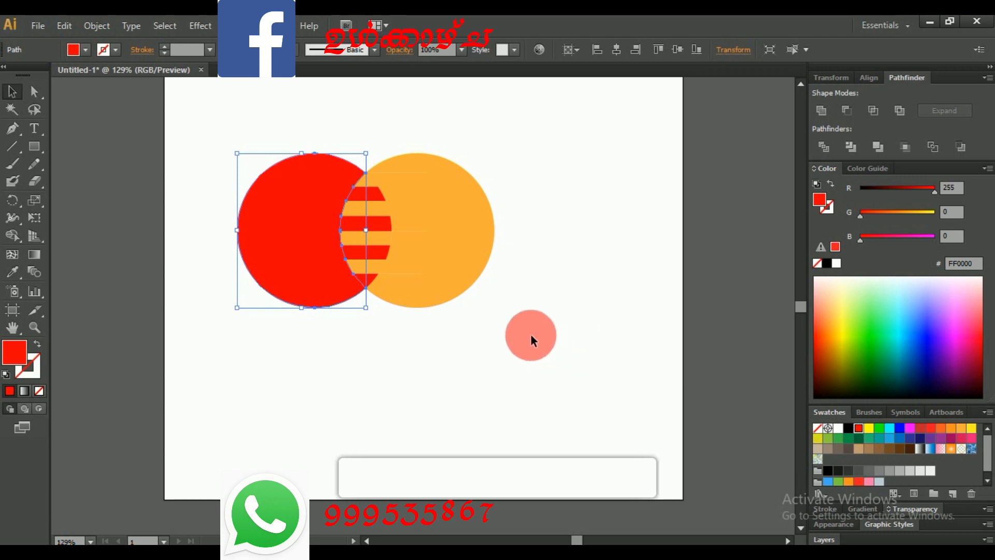
left_click(517, 328)
left_click(368, 193)
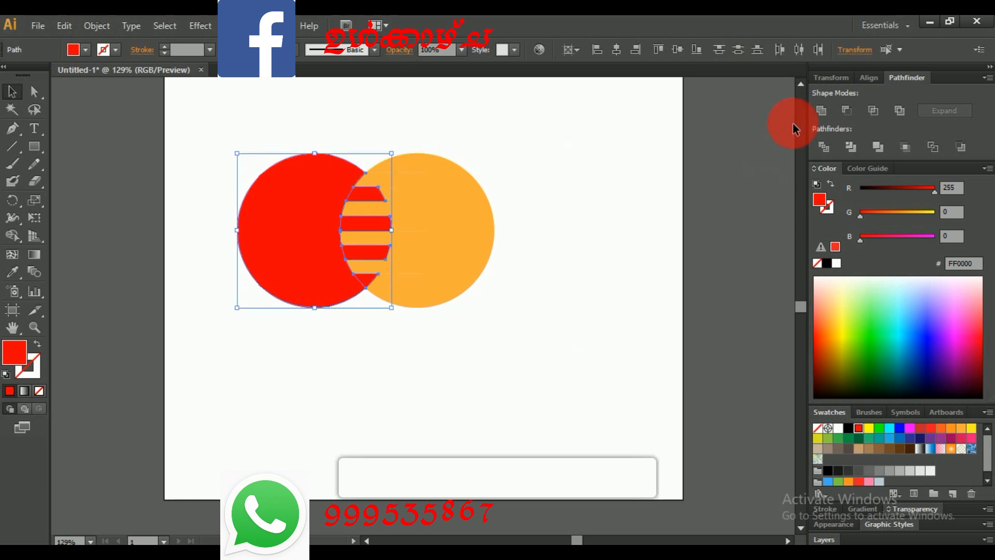
left_click(827, 109)
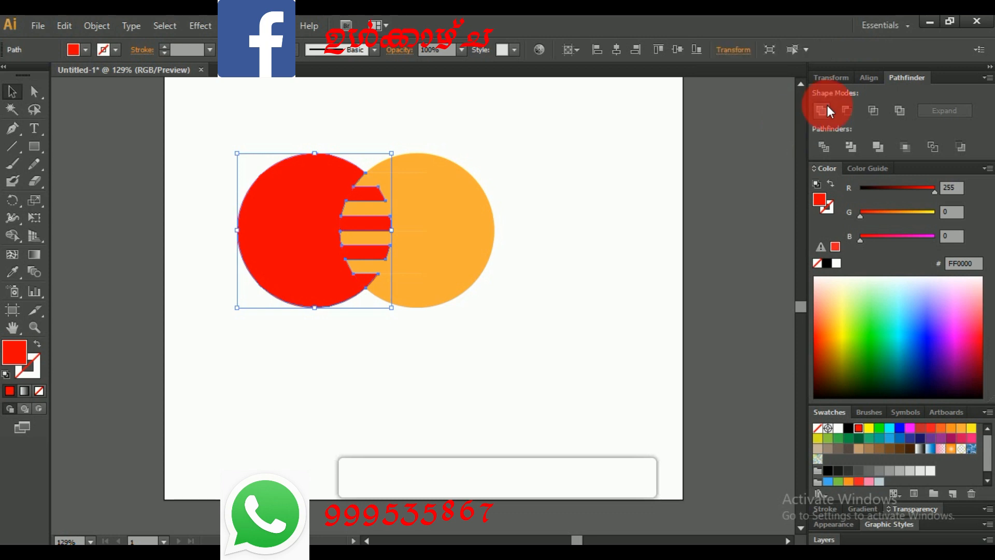
left_click(758, 120)
Unite the orange circle's pieces and the orange strips in the overlap into one shape, leaving nothing selected.
left_click(369, 272)
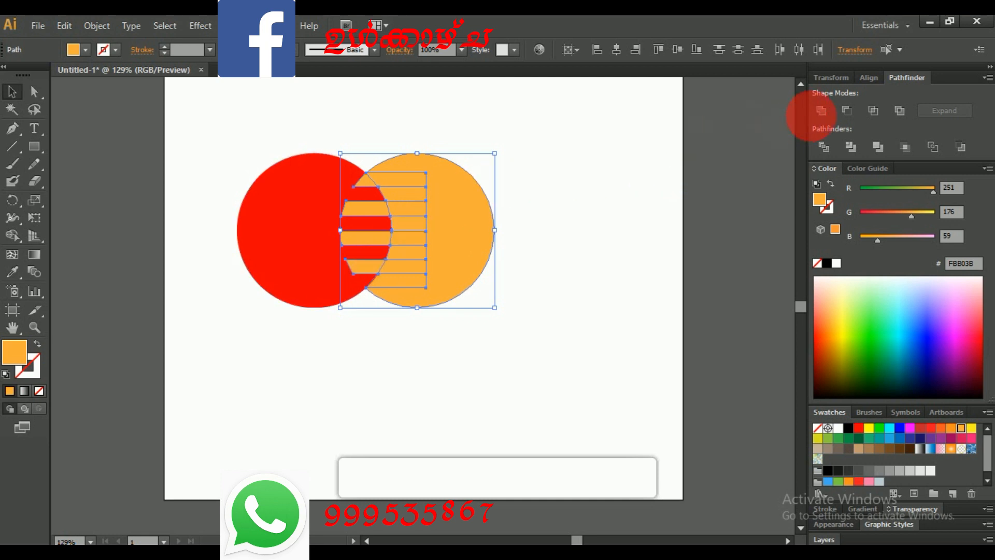
left_click(824, 115)
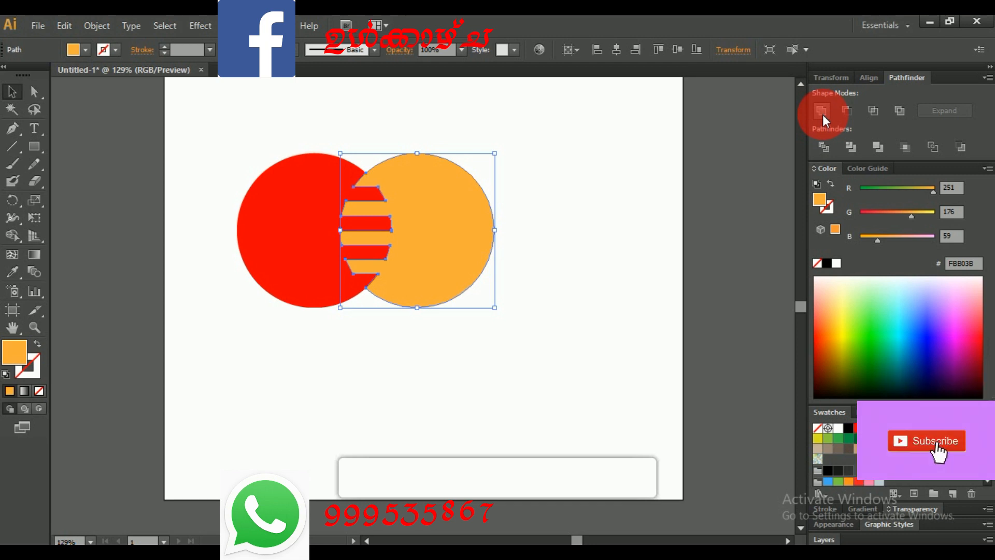
key("ctrl+shift+a")
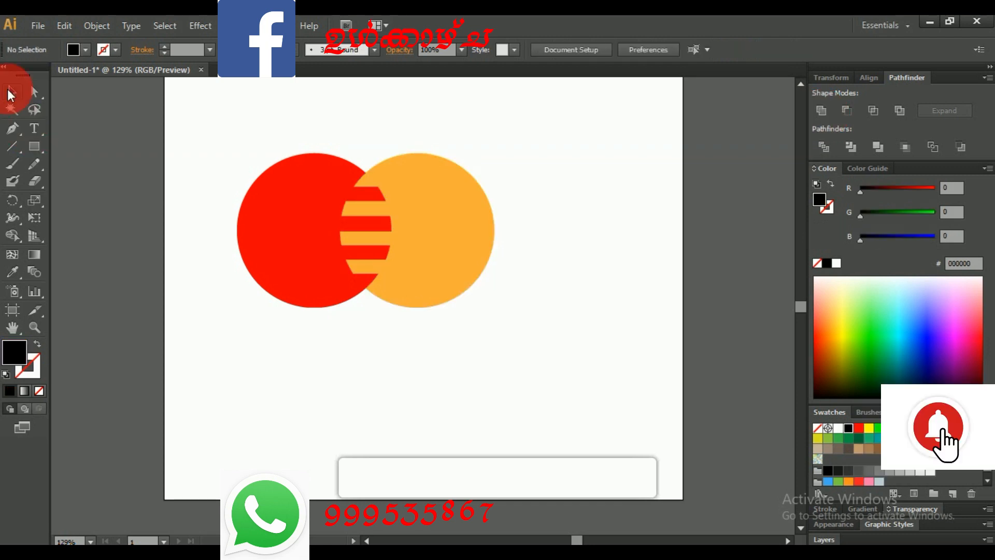
Add the text "Master Card" below the circles.
left_click(38, 131)
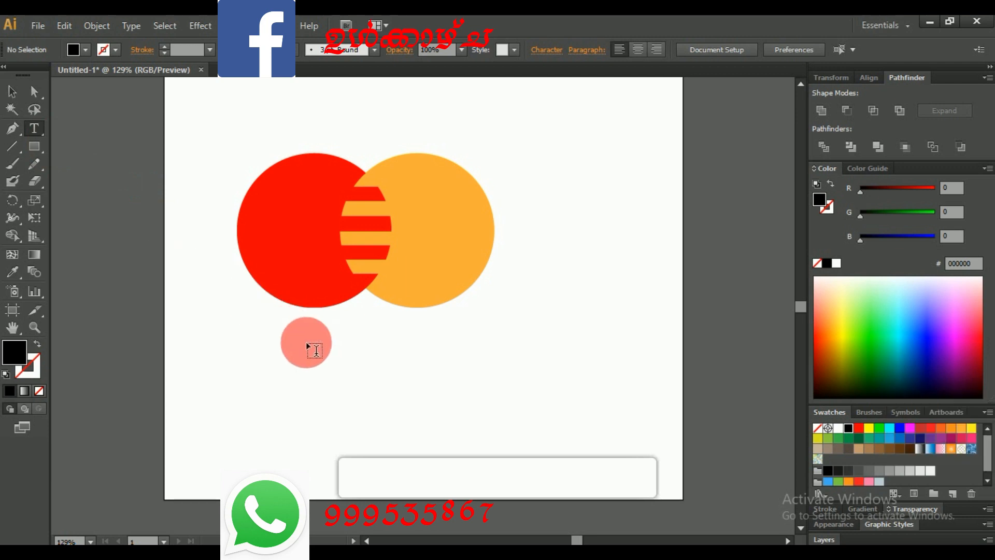
left_click(285, 370)
type("M")
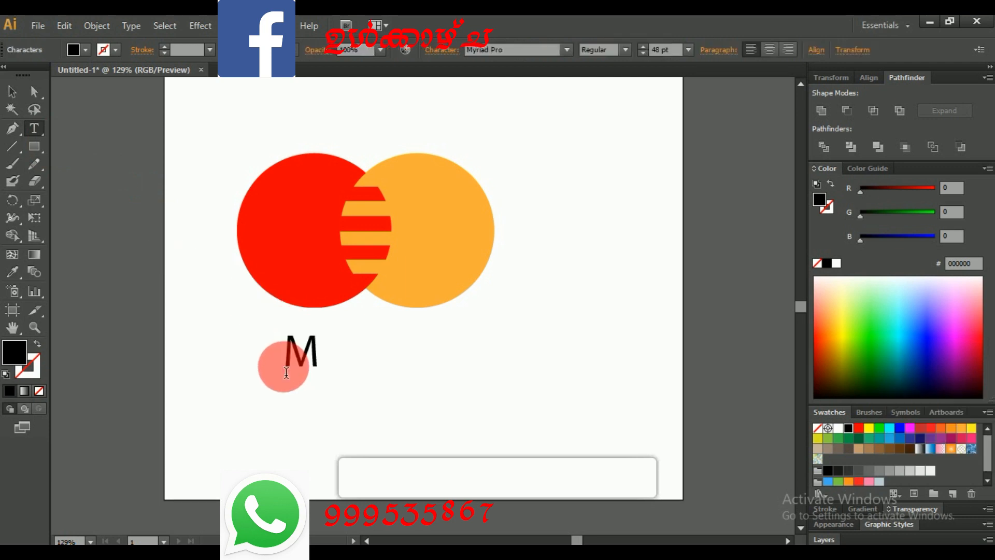
type("aster")
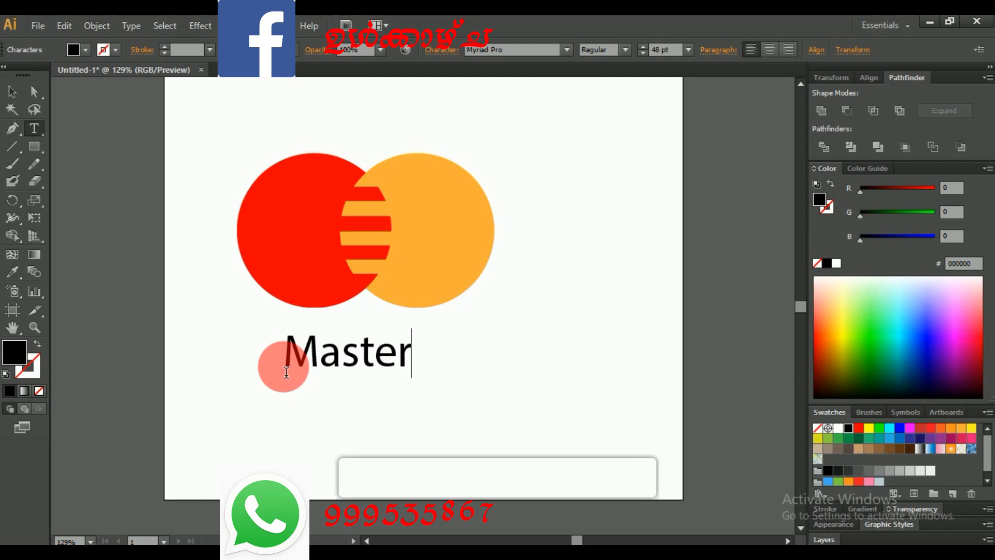
type(" Card")
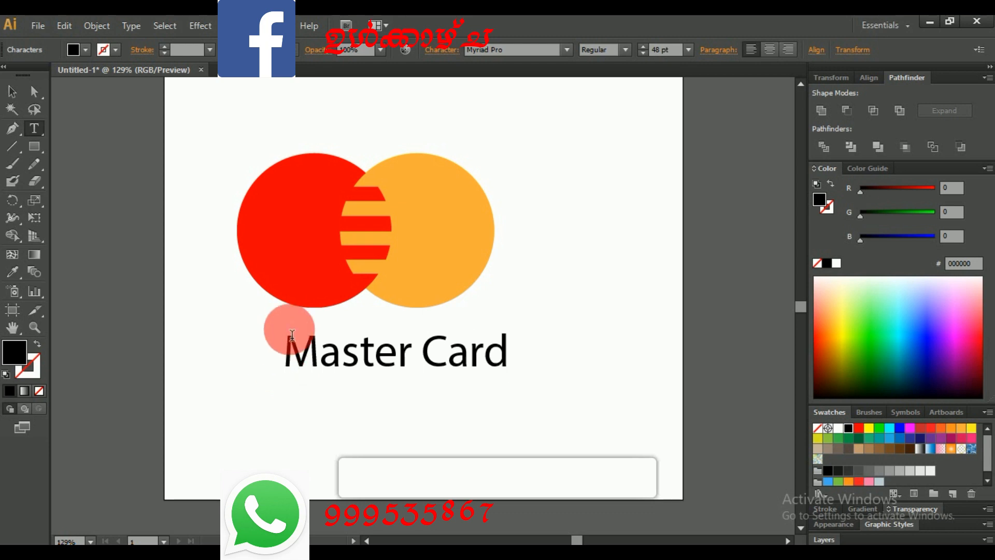
key("Escape")
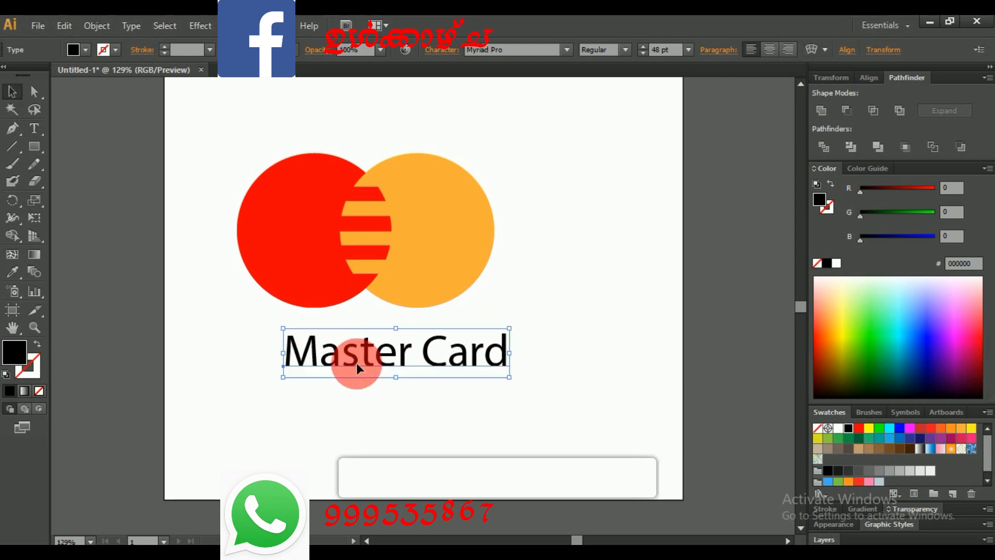
Set the "Master Card" text to Arial Bold and convert it to outlines.
left_click(566, 50)
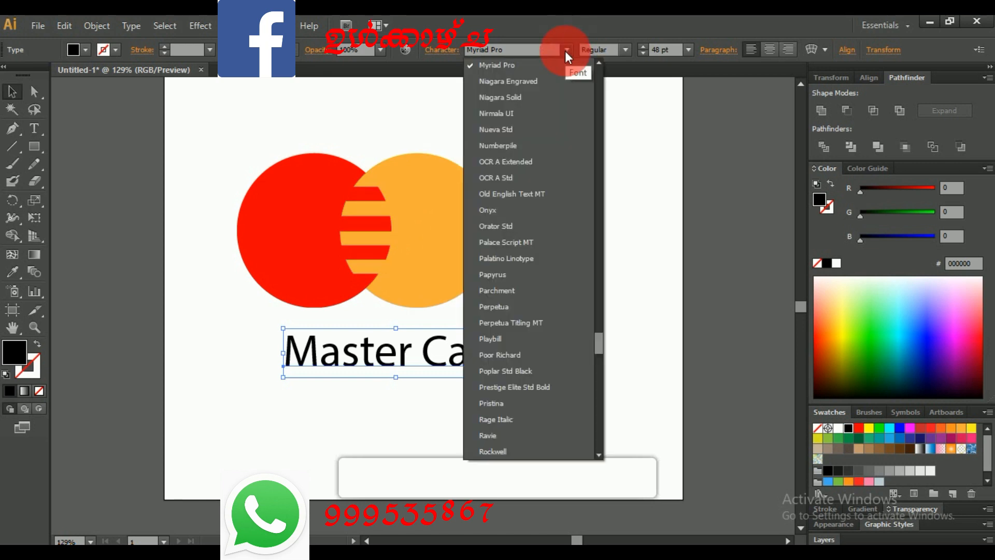
left_click_drag(599, 346, 599, 73)
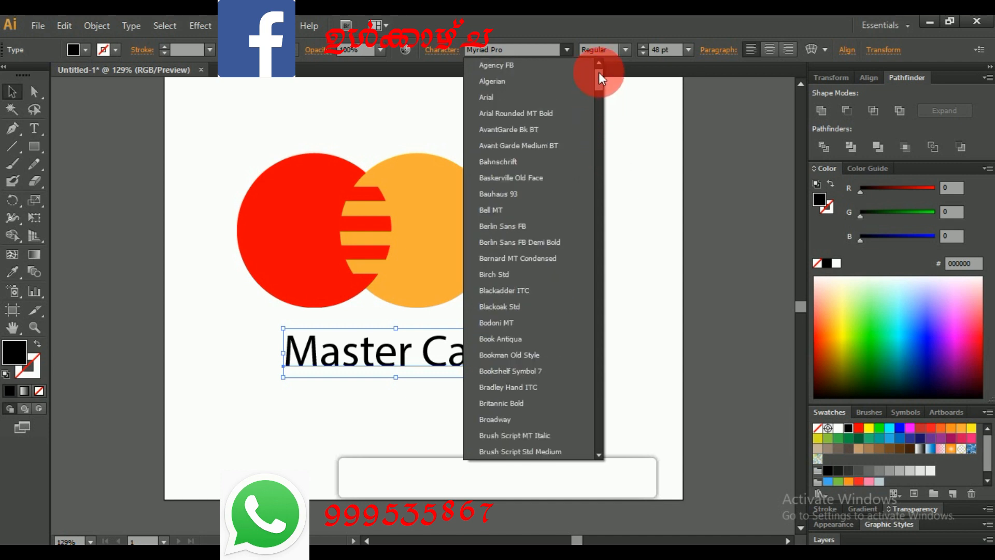
left_click(557, 102)
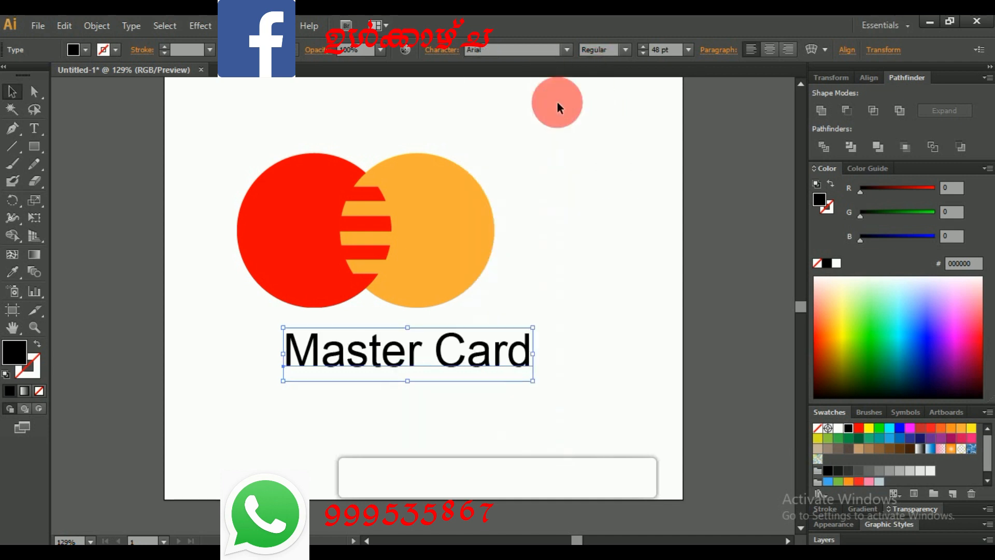
left_click(625, 49)
left_click(607, 108)
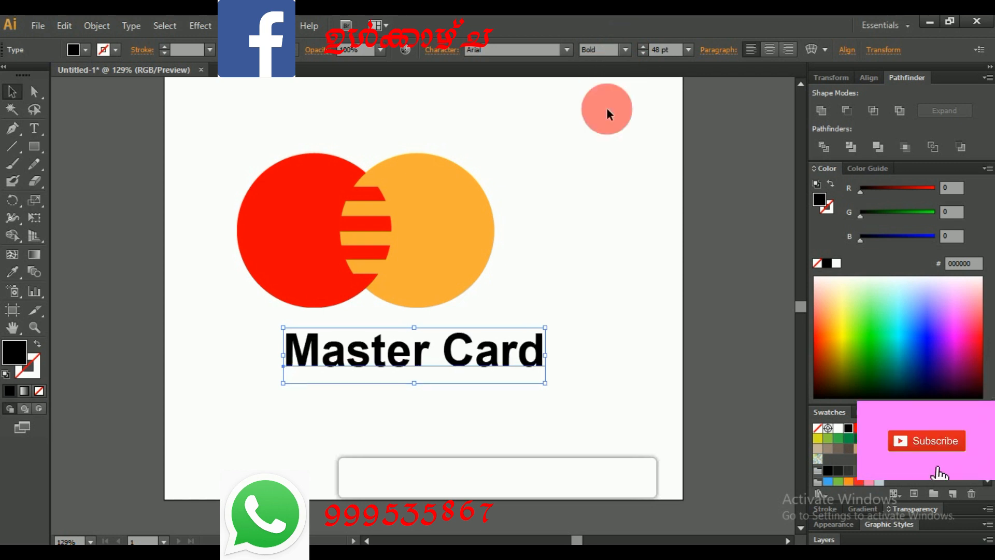
right_click(514, 363)
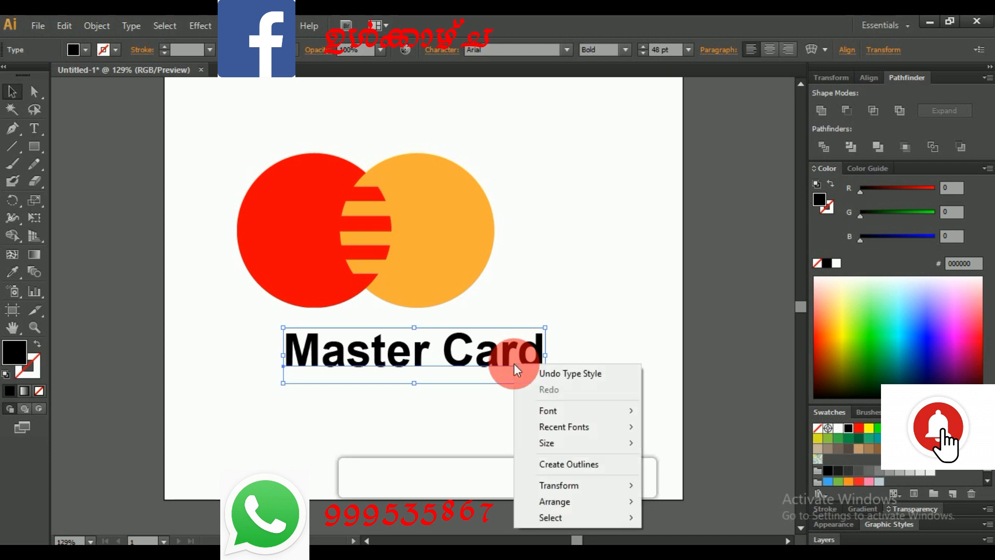
left_click(607, 468)
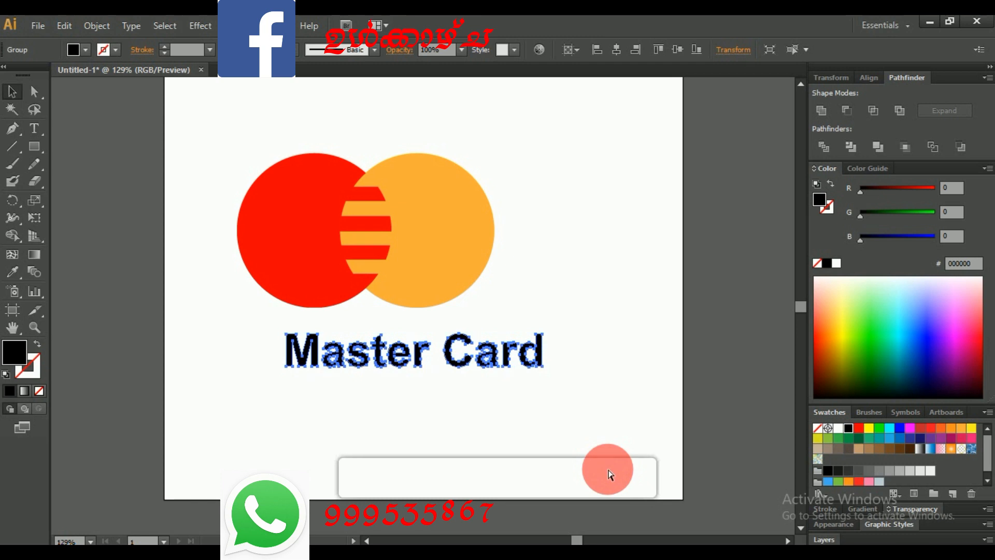
Apply a 3D Extrude & Bevel effect to the "Master Card" lettering with an extrude depth of 15 pt.
left_click(200, 26)
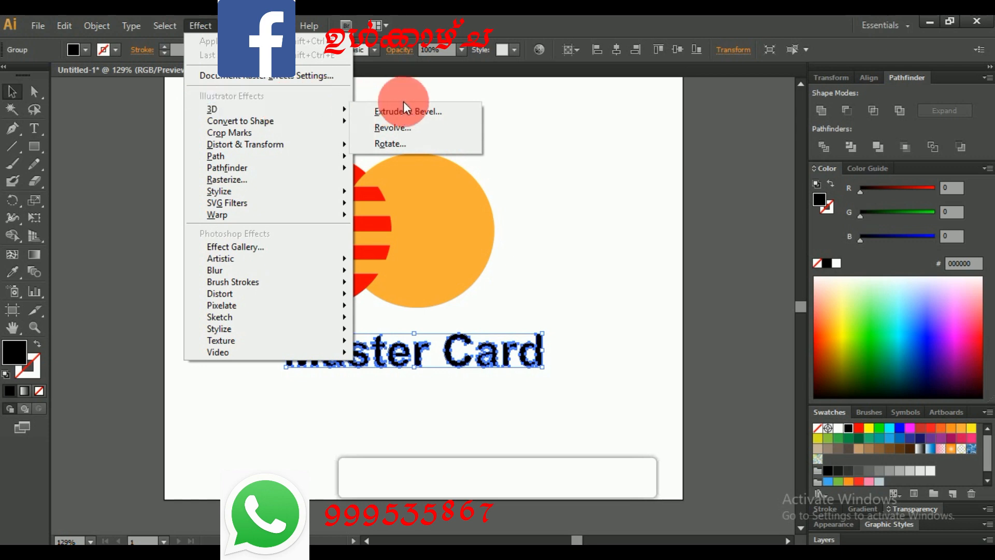
mouse_move(343, 109)
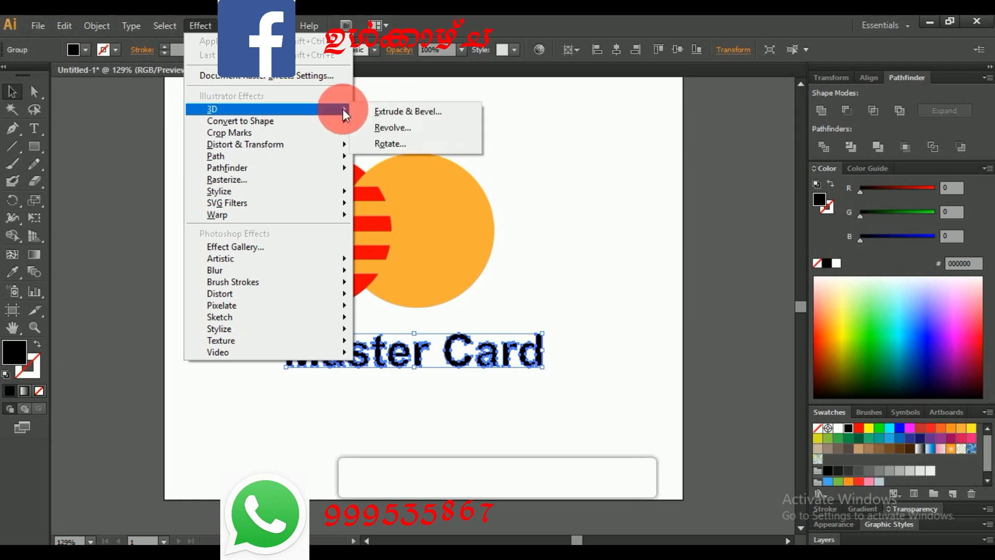
left_click(386, 113)
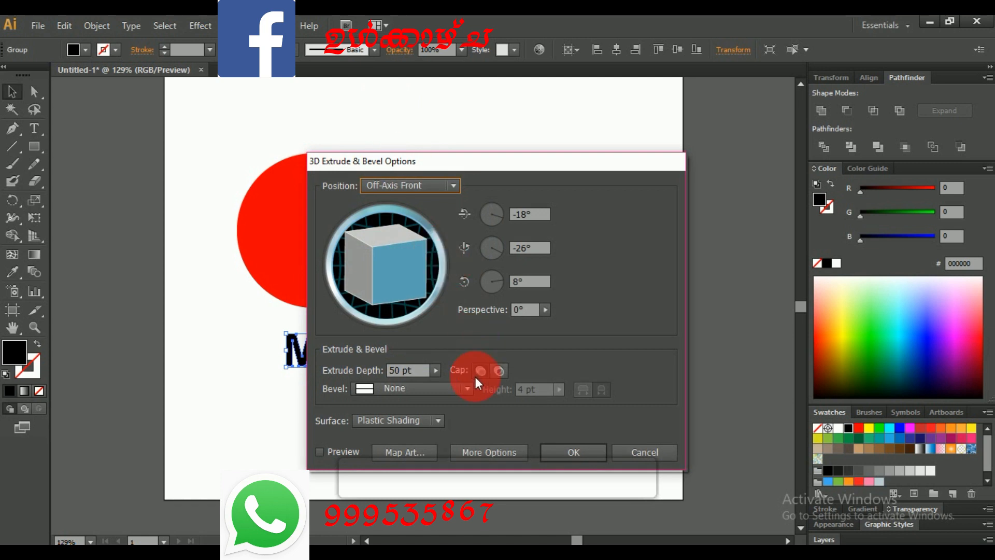
left_click(426, 369)
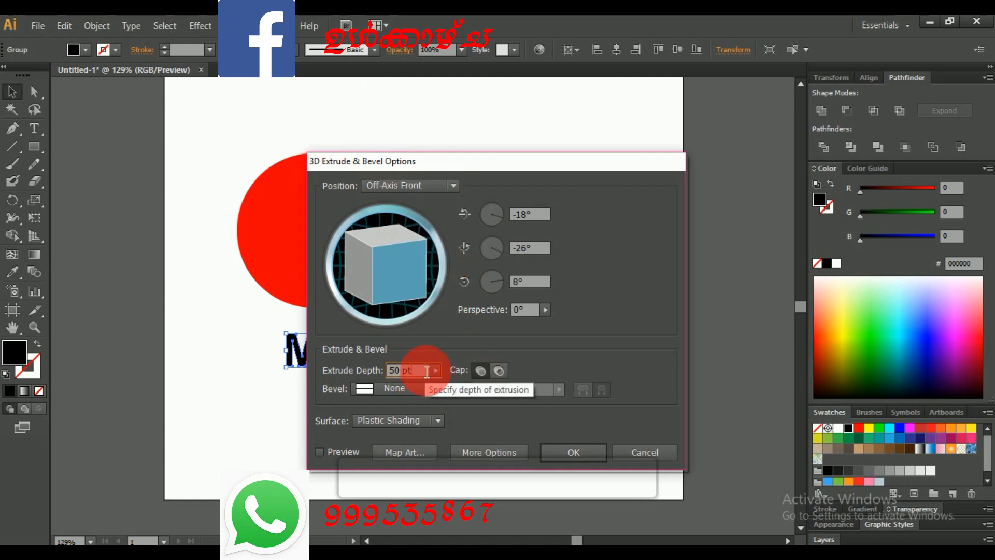
type("15")
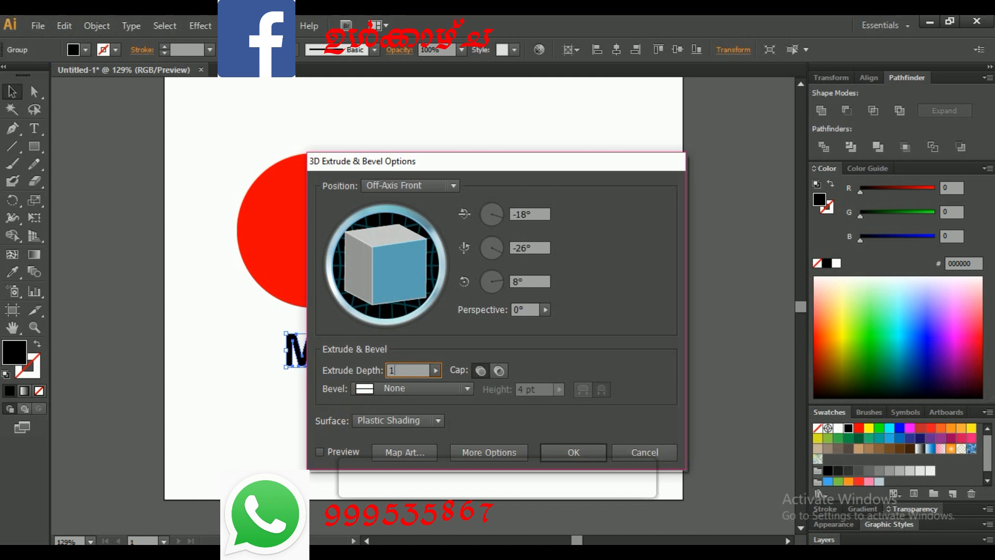
left_click(557, 452)
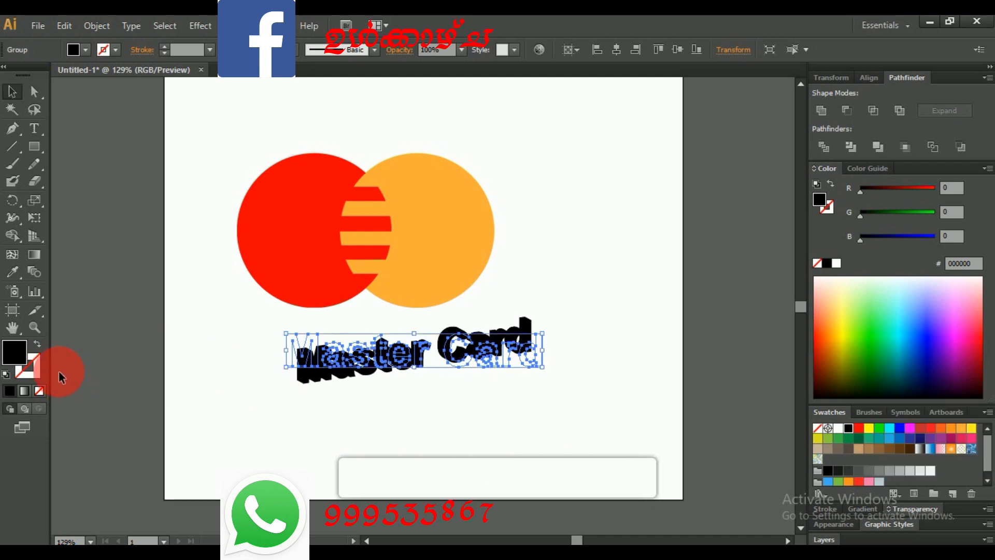
Set the fill of the extruded "Master Card" lettering to white (FFFFFF).
double_click(14, 354)
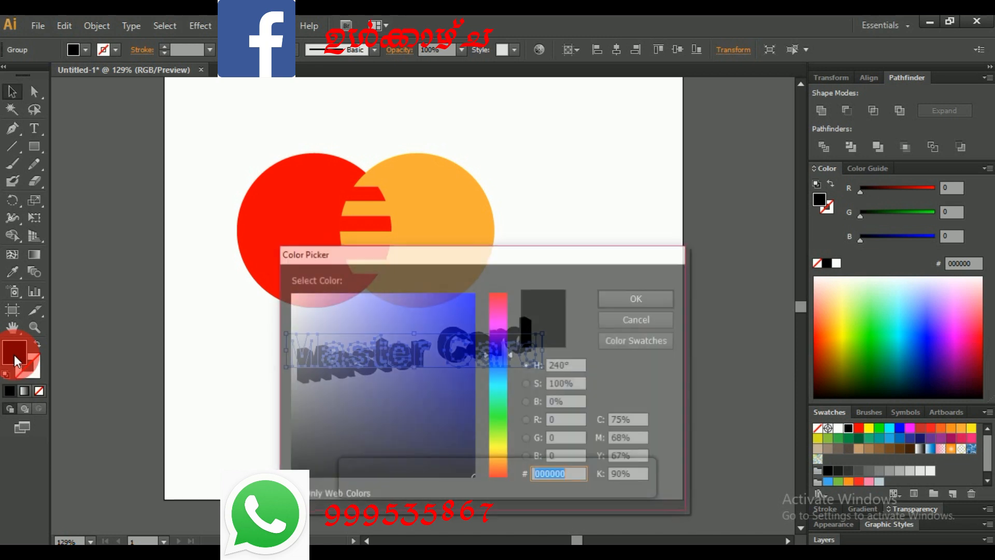
left_click_drag(305, 300, 206, 251)
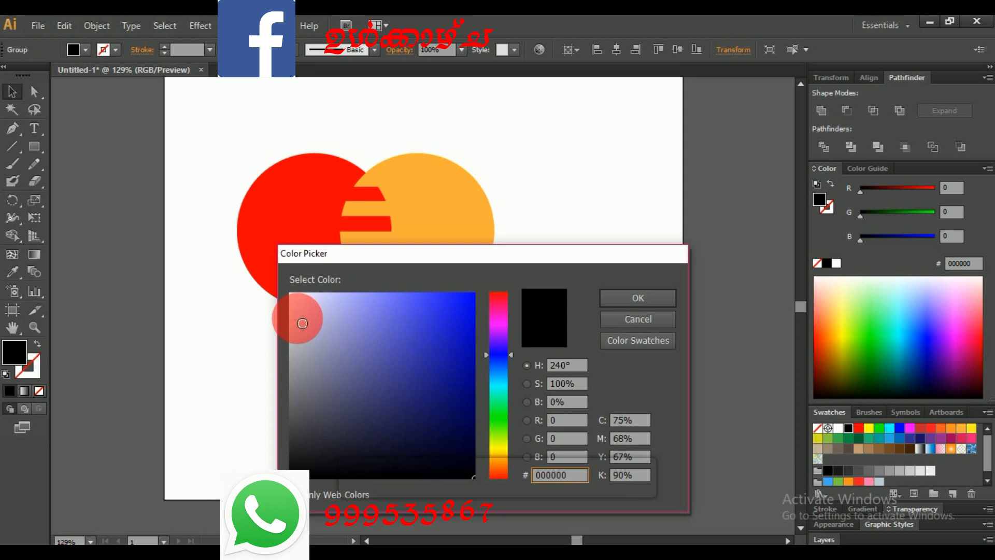
left_click(291, 294)
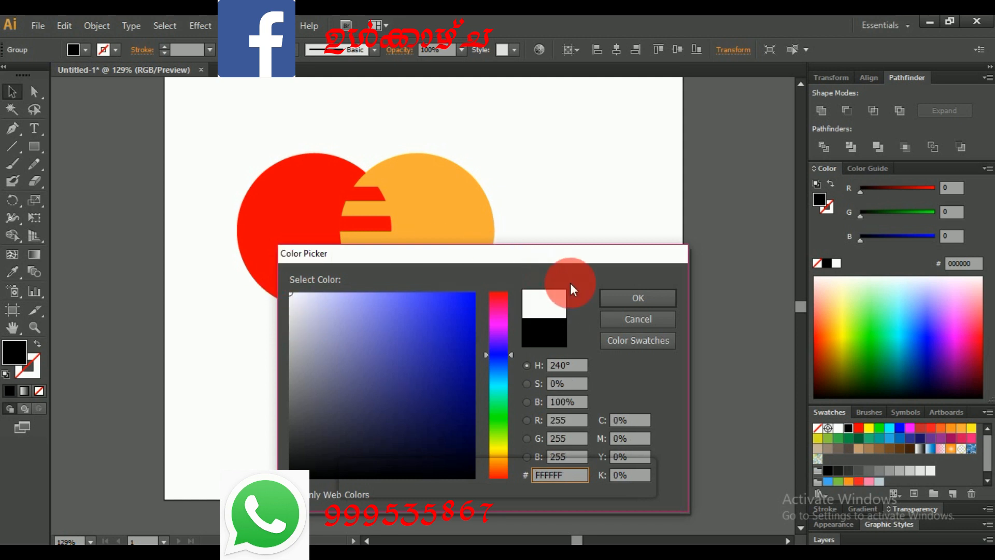
left_click(639, 300)
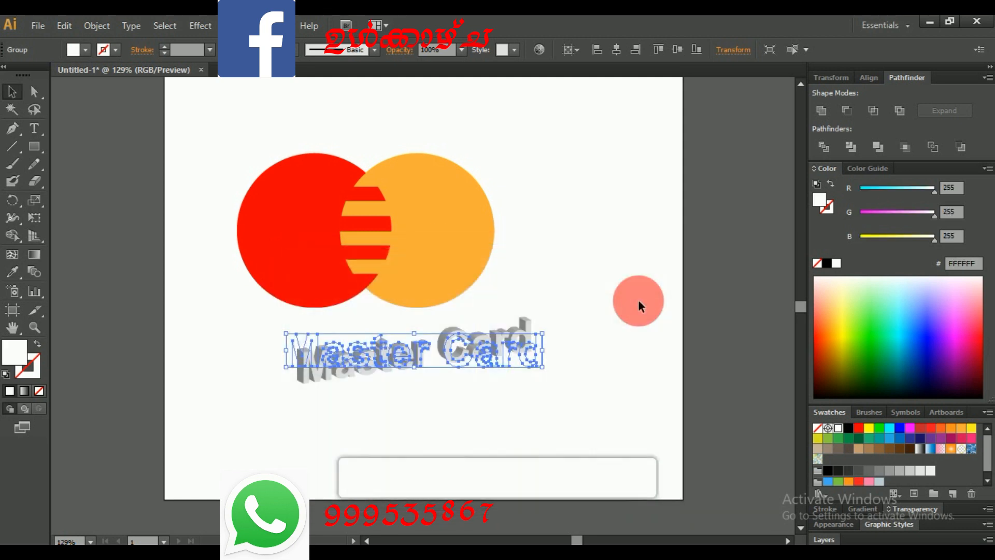
Give the "Master Card" lettering a blue stroke with colour 1B1BCE.
double_click(34, 363)
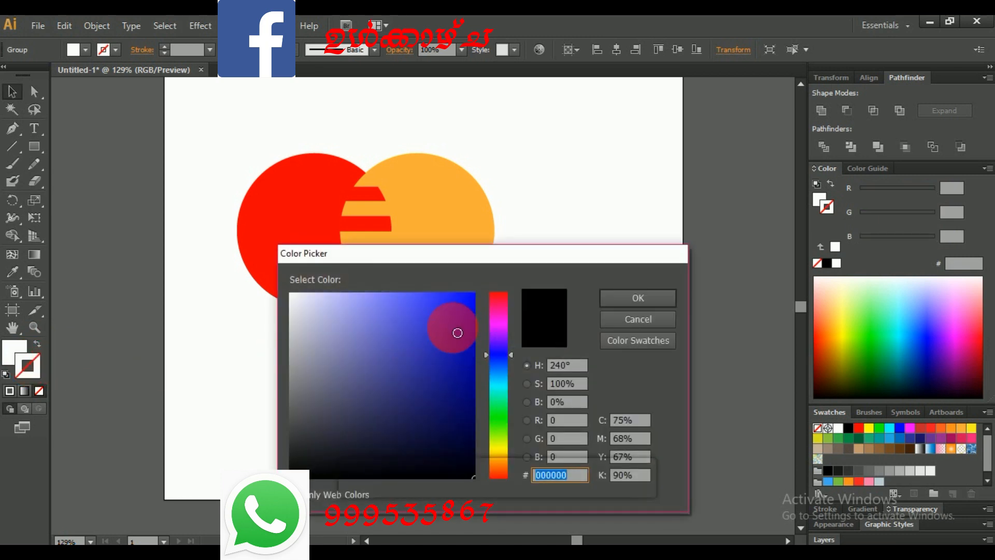
left_click(451, 328)
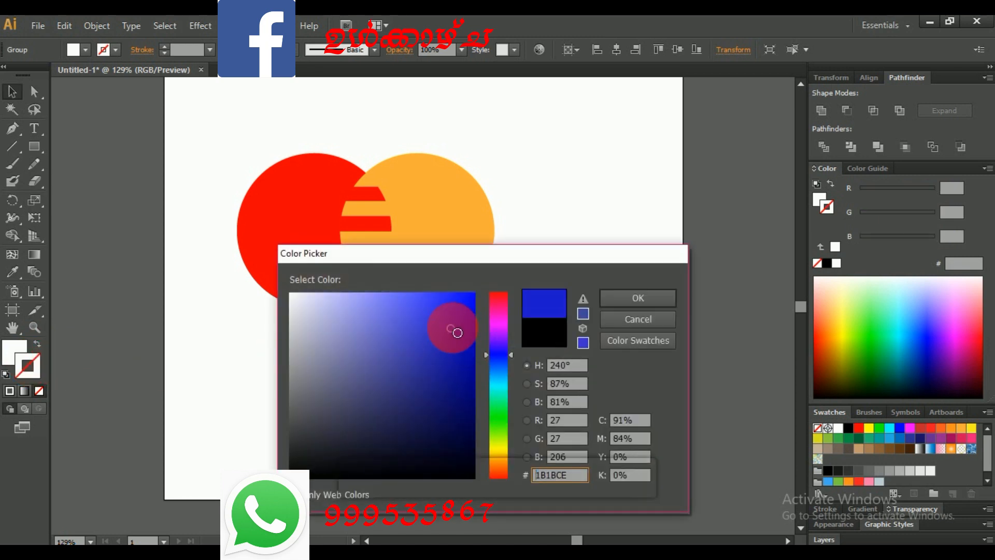
left_click(634, 298)
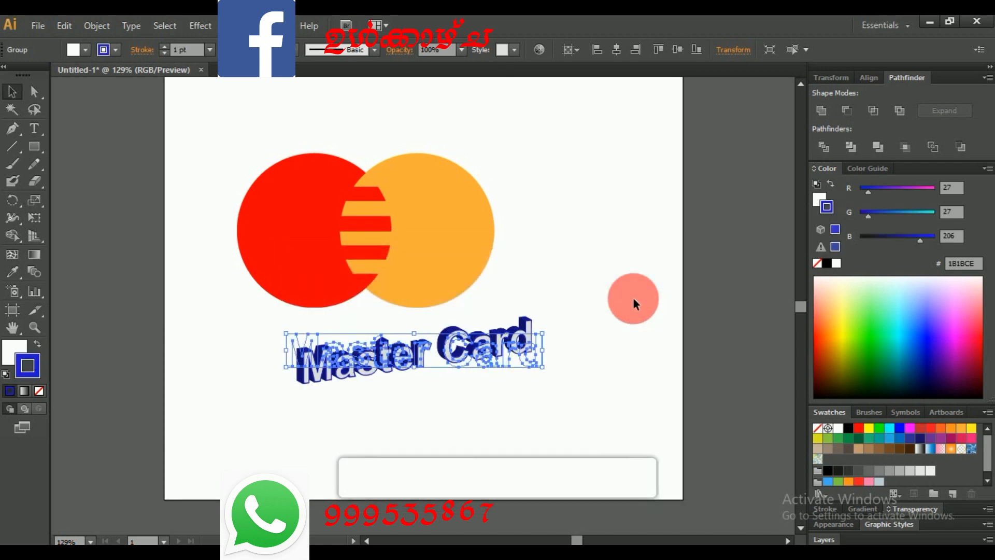
Expand the appearance of the 3D lettering and narrow it horizontally to roughly two thirds of its width.
scroll(309, 92, "right", 2)
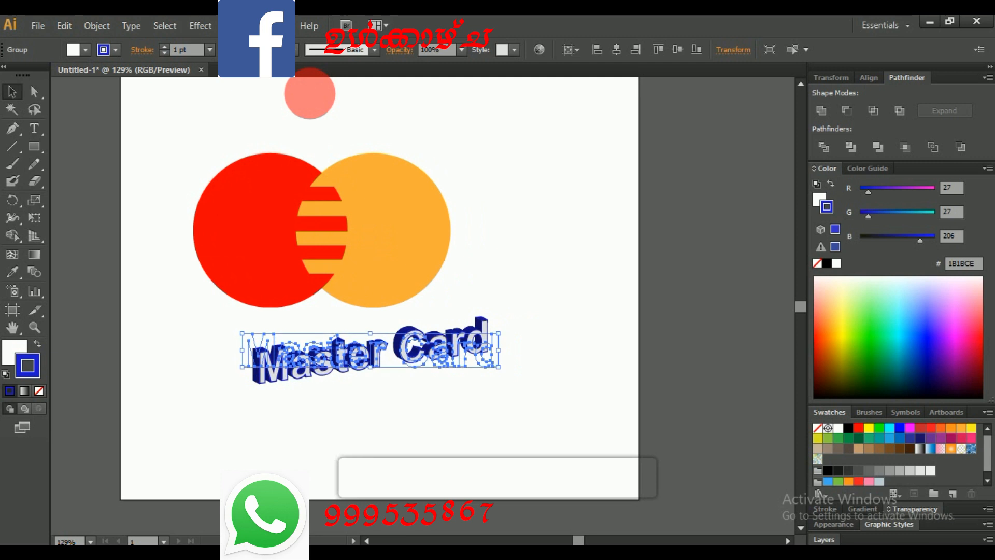
left_click(92, 29)
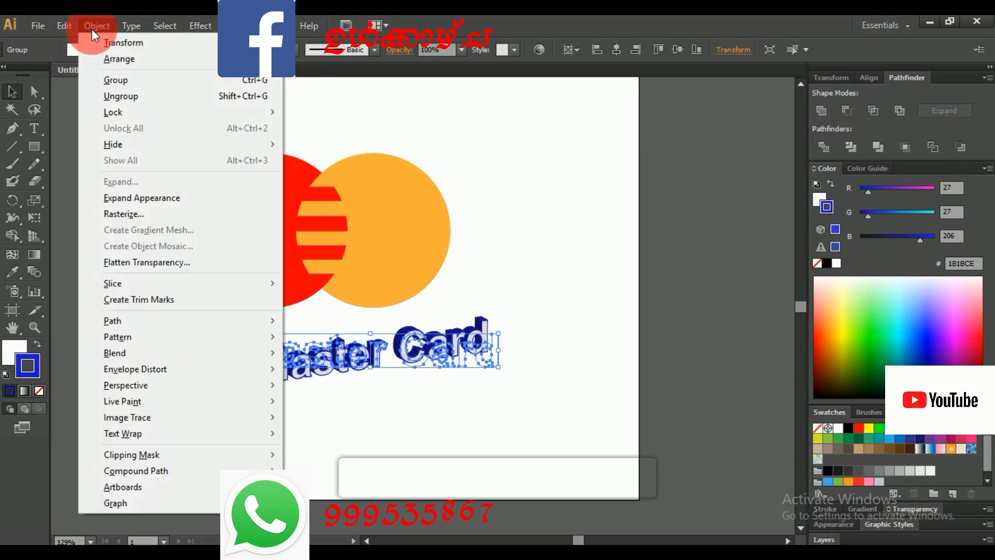
left_click(210, 197)
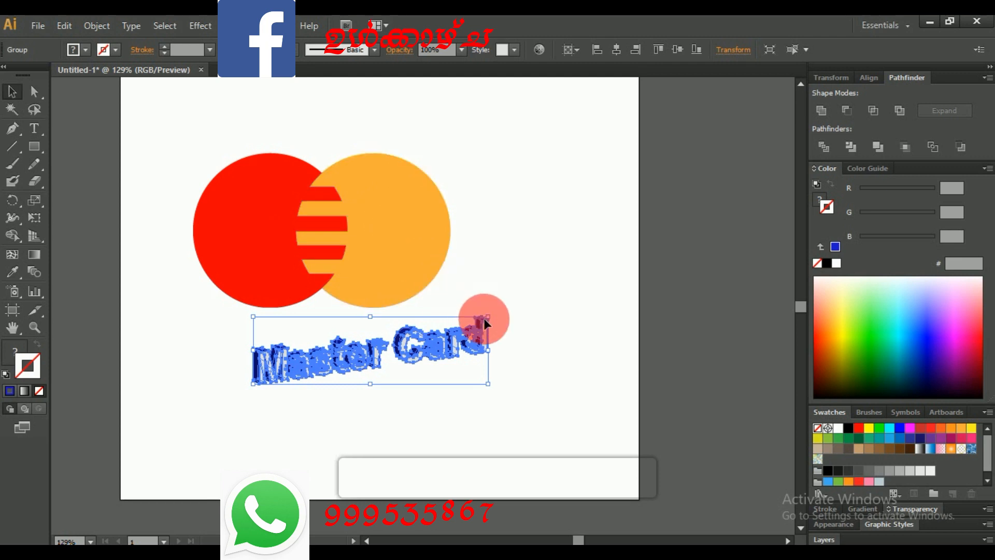
left_click_drag(496, 356, 419, 402)
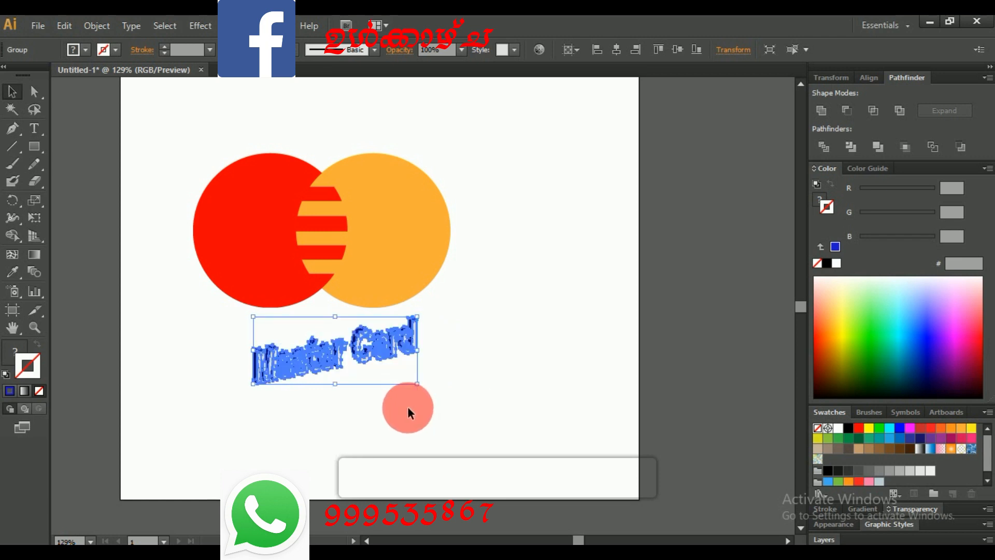
Draw a wide, thin rectangle directly beneath the lettering and fill it with dark blue 21216D.
left_click(34, 146)
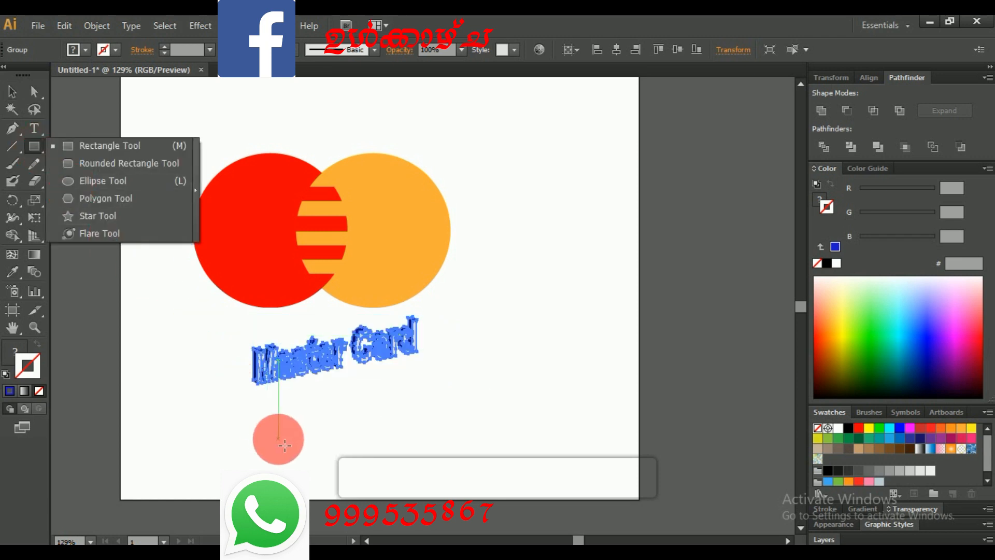
left_click_drag(268, 416, 466, 390)
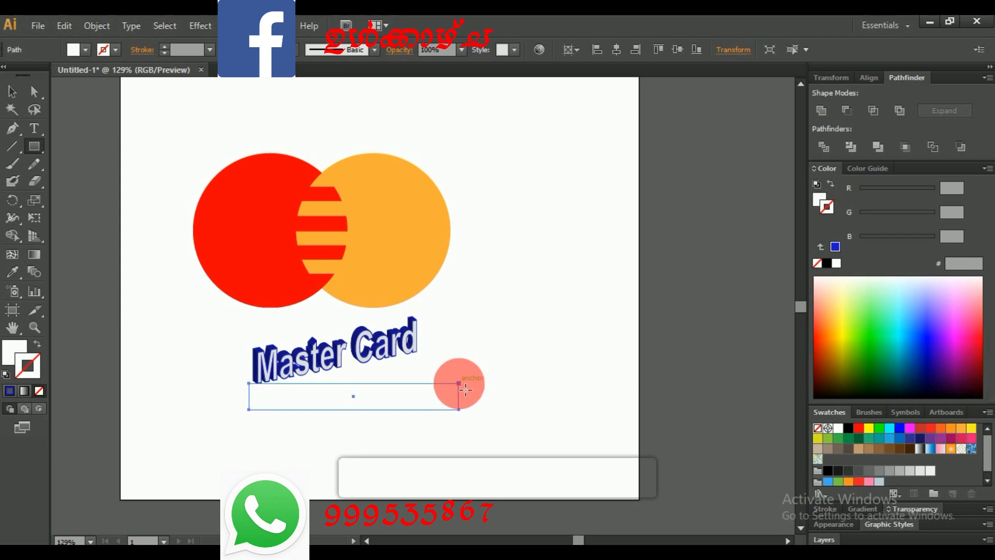
double_click(14, 349)
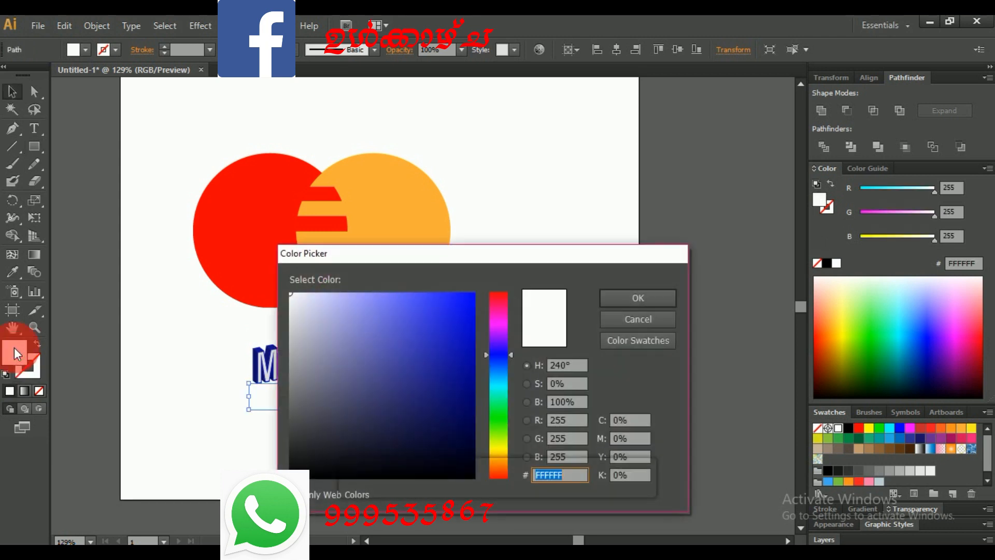
left_click(412, 396)
left_click_drag(412, 395, 419, 399)
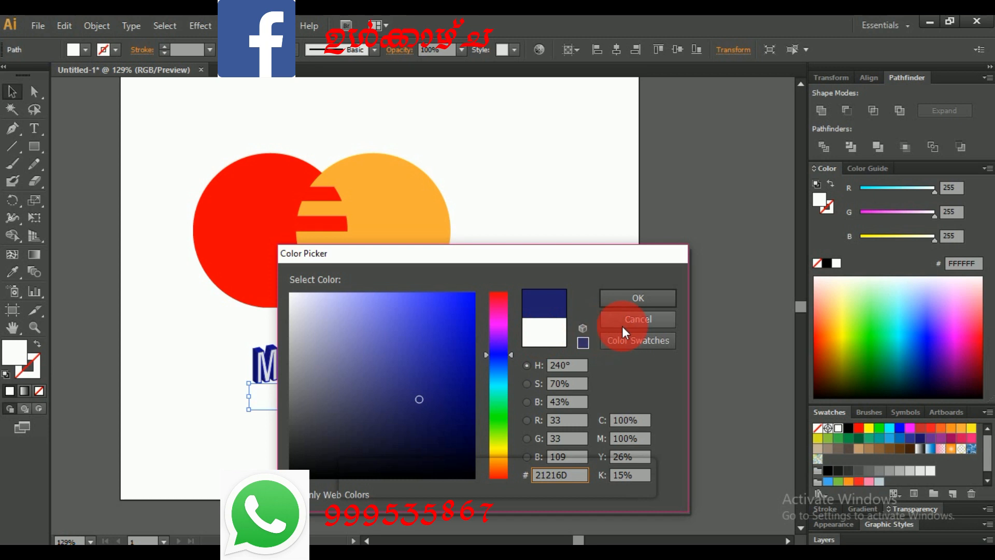
left_click(649, 298)
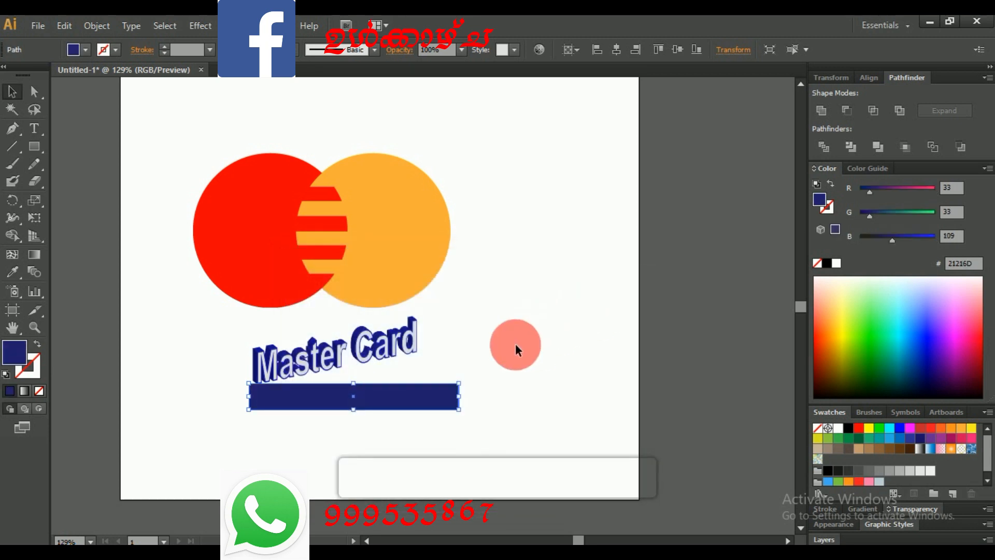
Rotate the "Master Card" lettering clockwise until its baseline runs parallel to the dark blue rectangle.
left_click(404, 336)
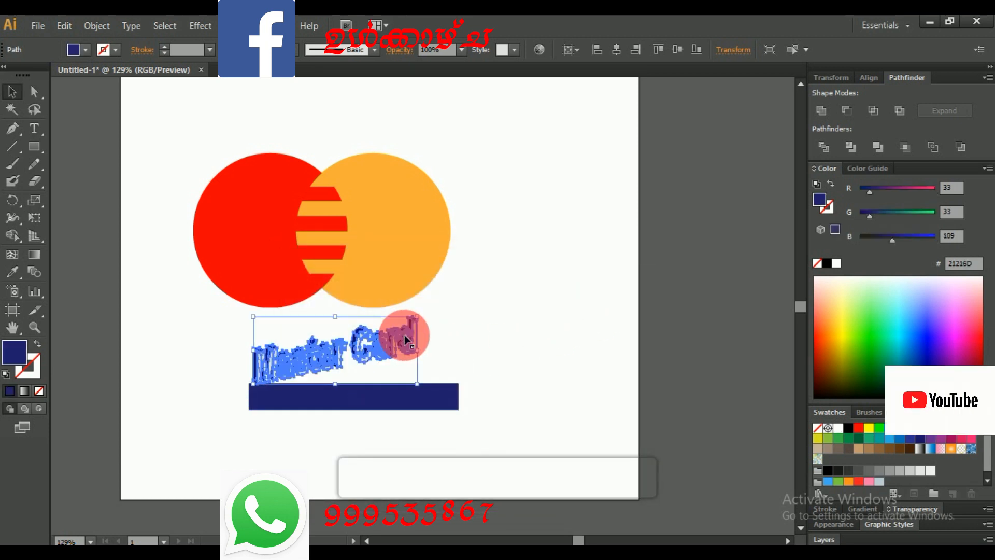
left_click_drag(429, 317, 409, 372)
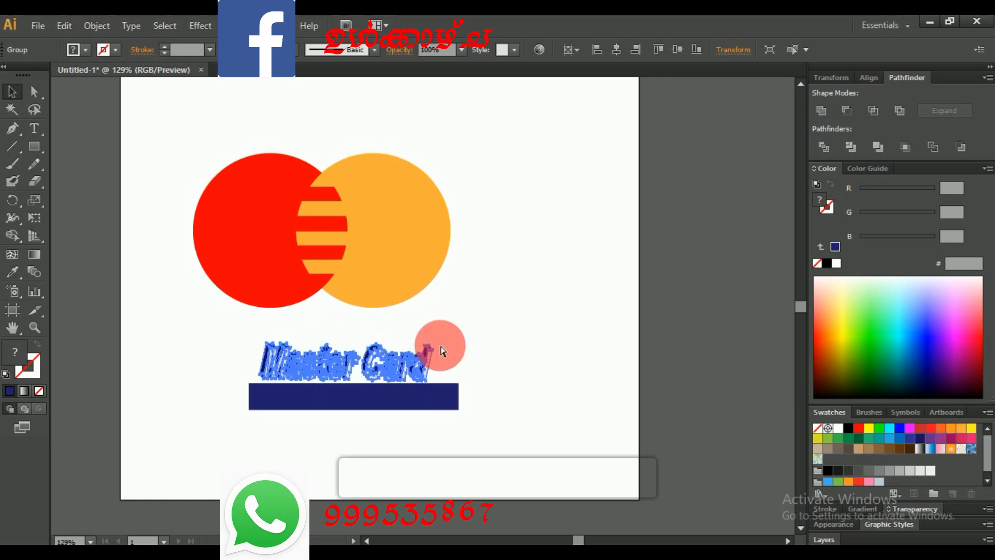
left_click(471, 371)
Move the "Master Card" lettering onto the centre of the two circles and widen it slightly.
left_click_drag(421, 375, 394, 266)
left_click_drag(391, 237, 391, 240)
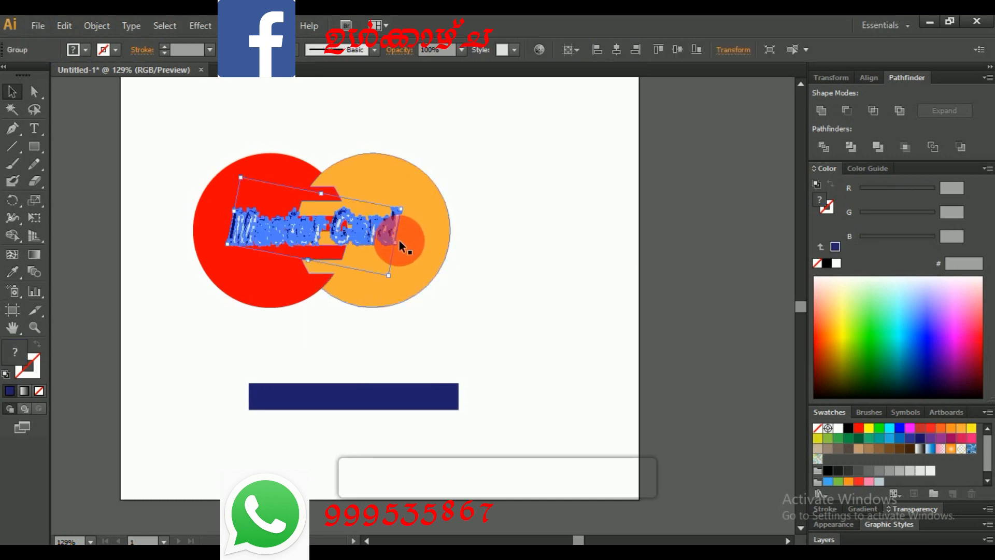
left_click_drag(401, 248, 412, 236)
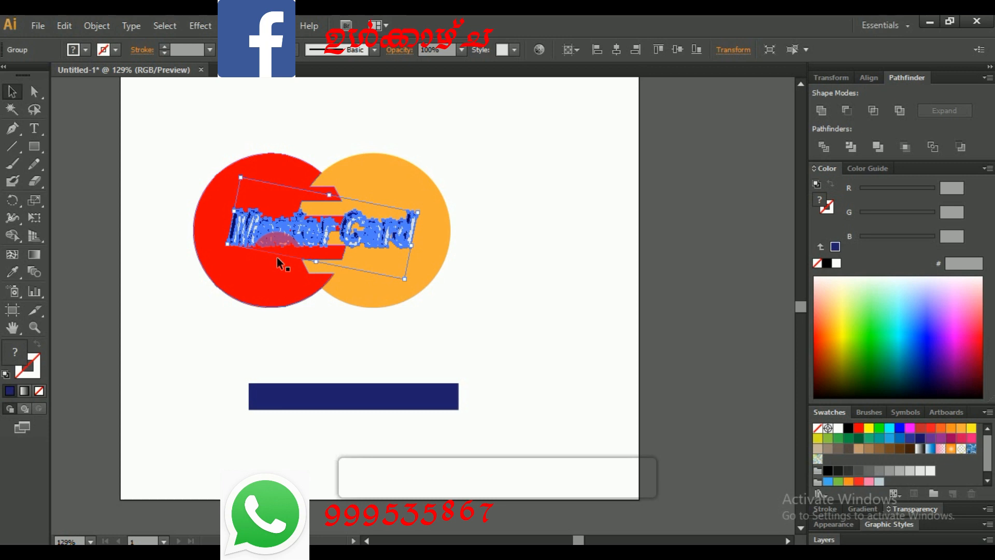
Delete the dark blue rectangle below the circles.
left_click(326, 404)
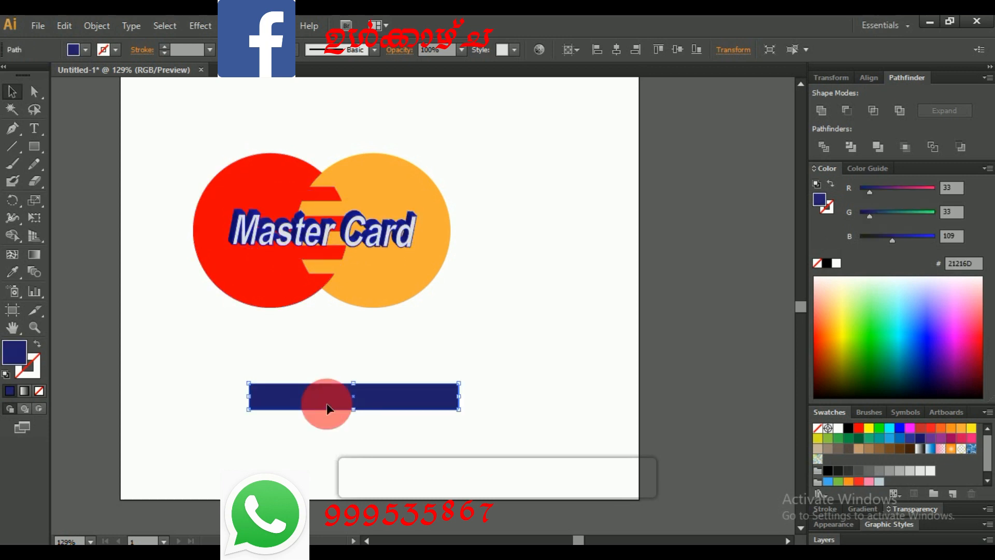
key("Delete")
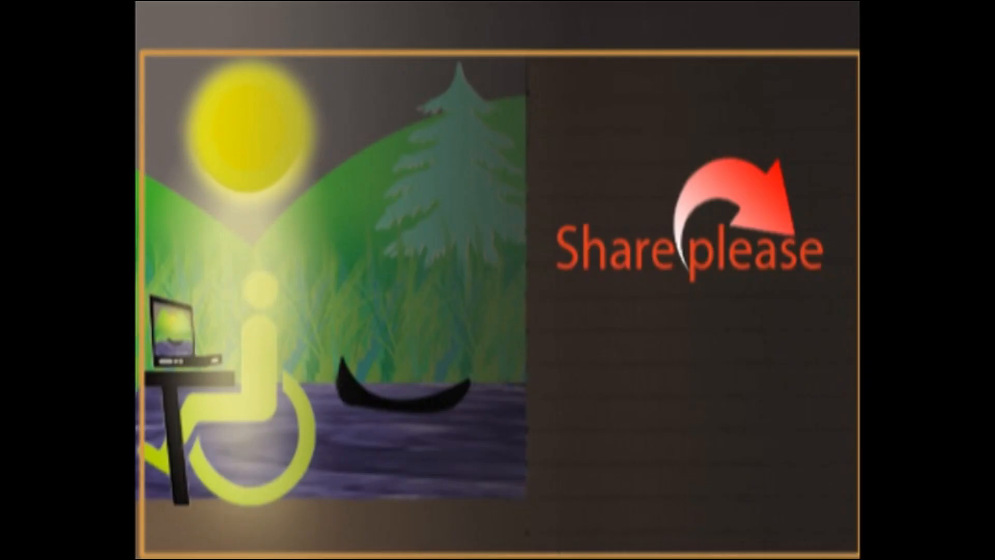